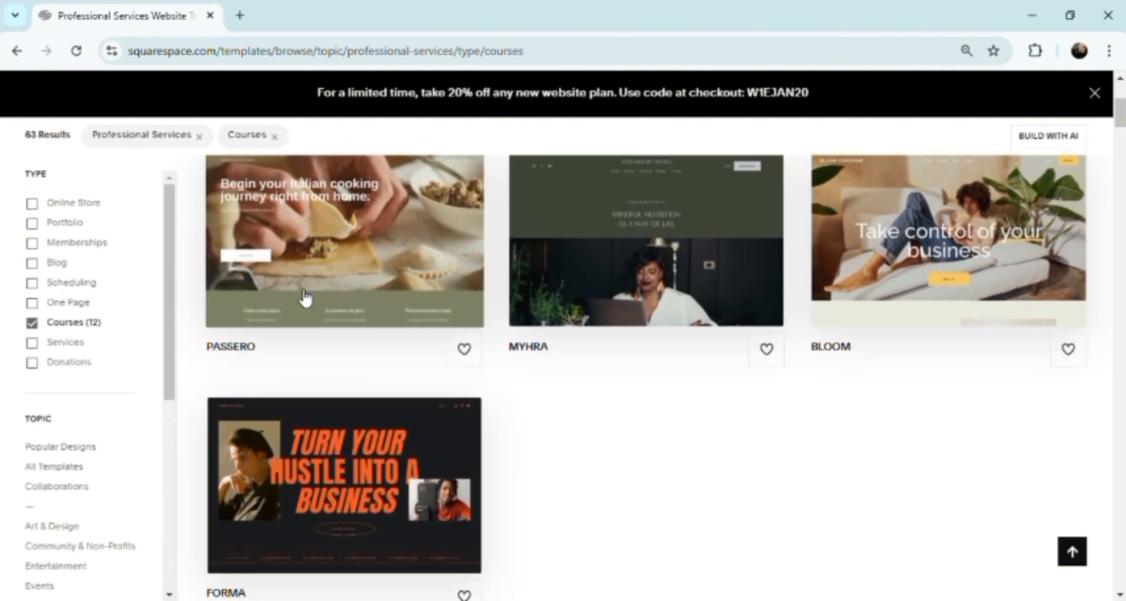
Open the Passero template and start a new site with this design
left_click(304, 295)
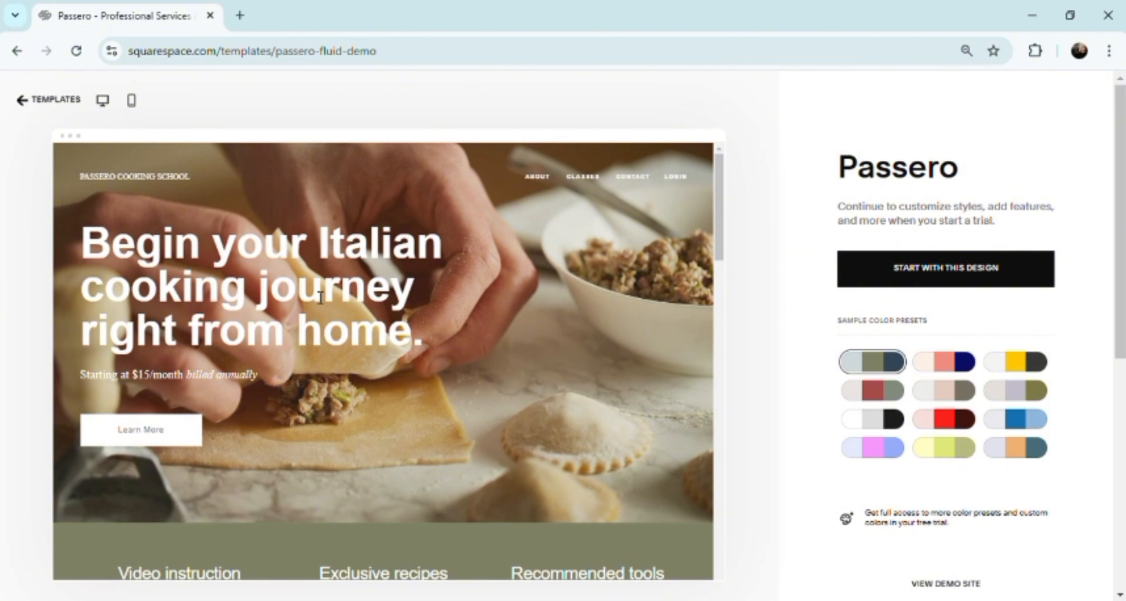
left_click(950, 269)
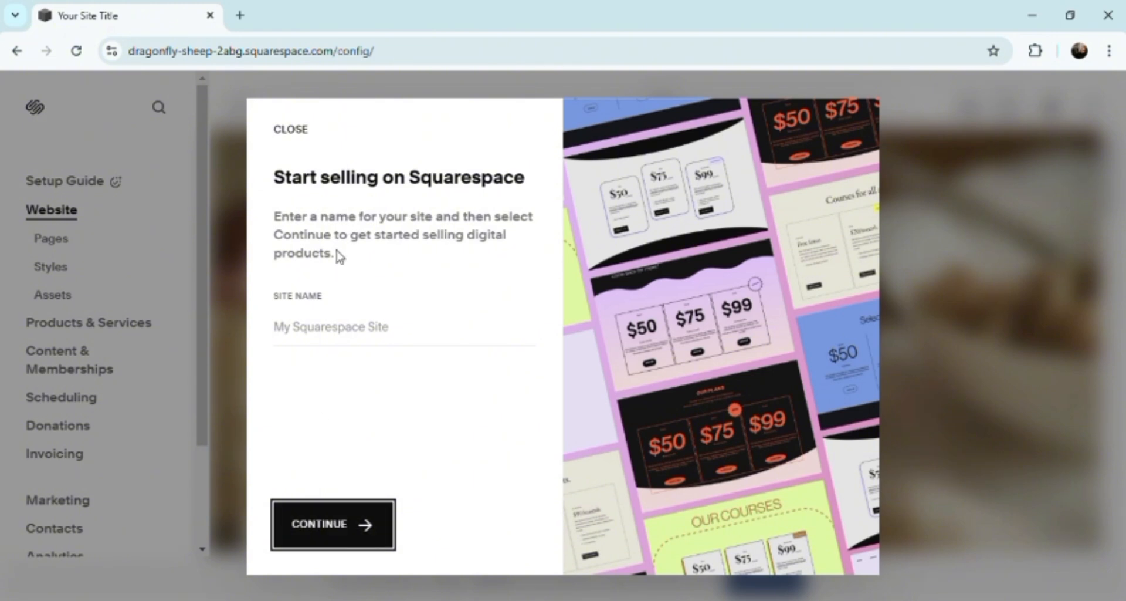
Name the site "my ecommerce square" and choose to design the site first
left_click(331, 341)
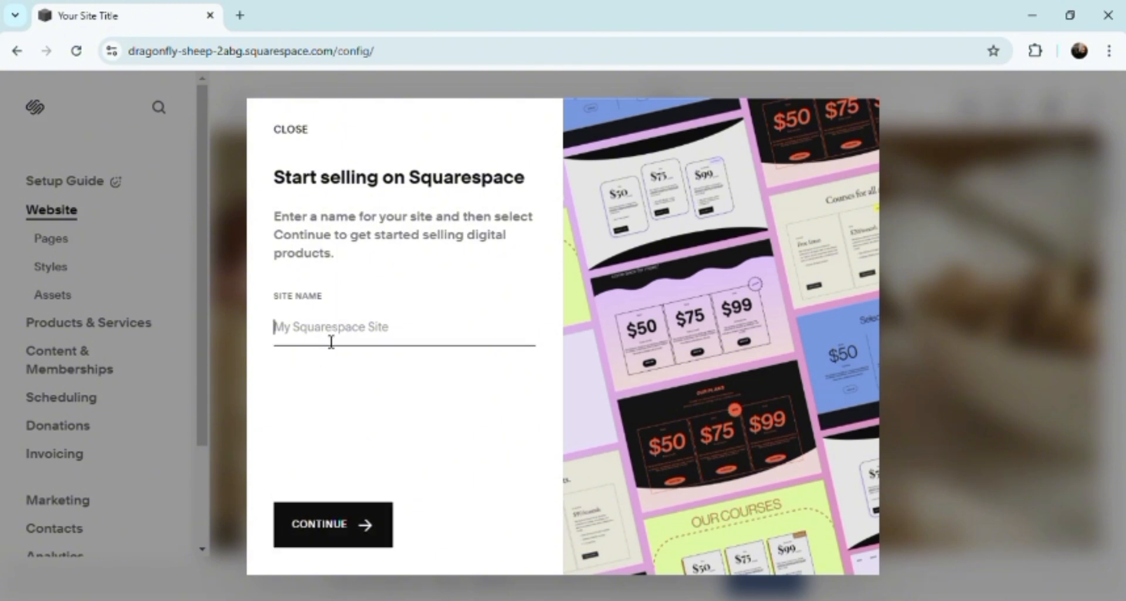
type("my e")
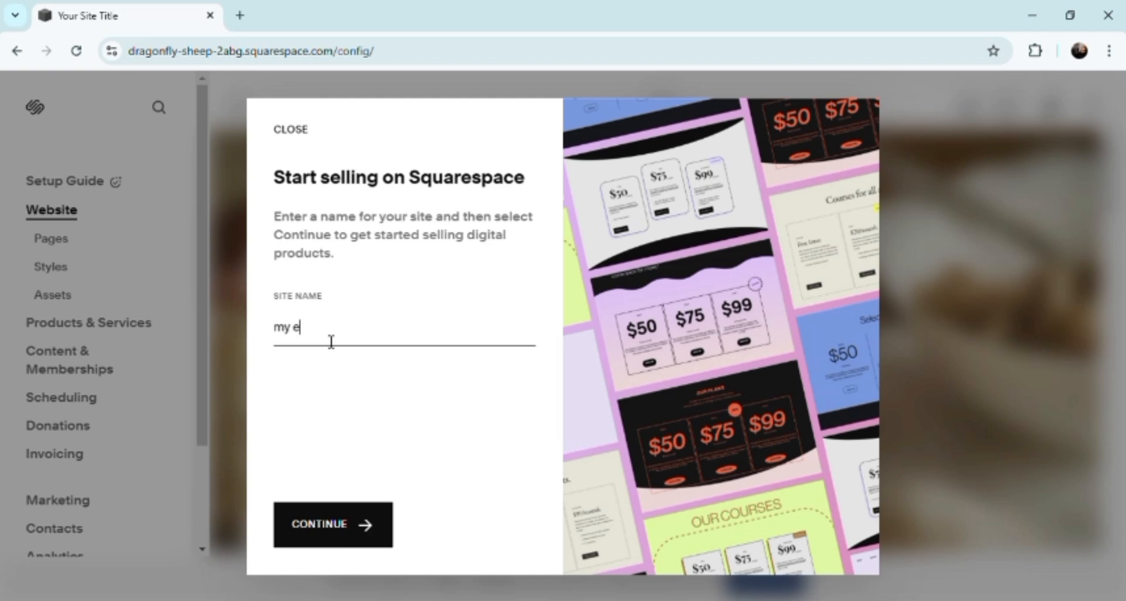
type("commerce square")
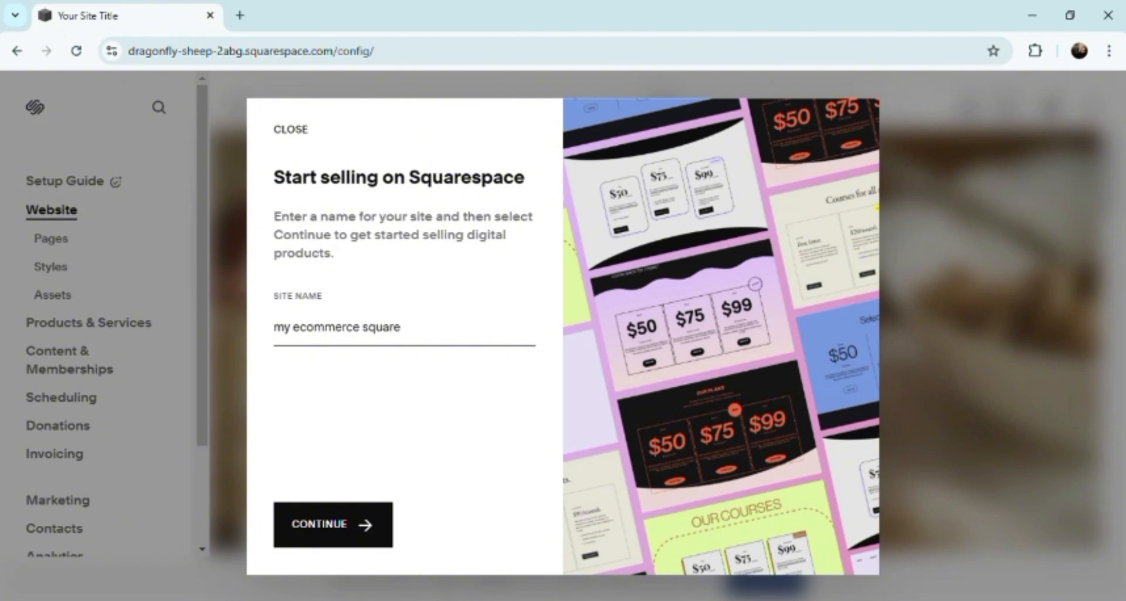
left_click(356, 551)
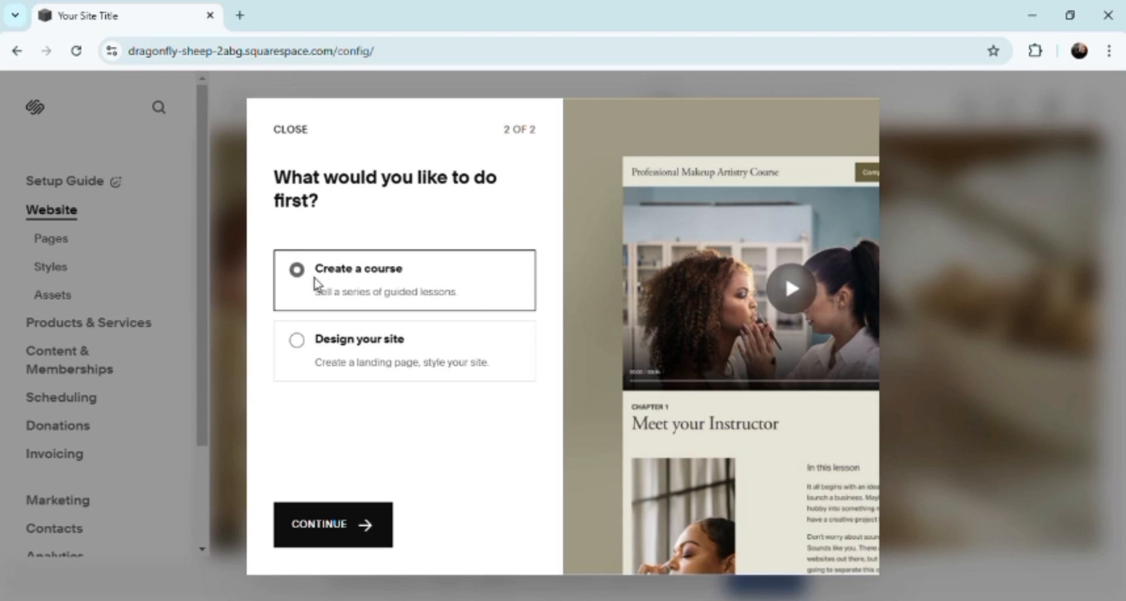
left_click(303, 345)
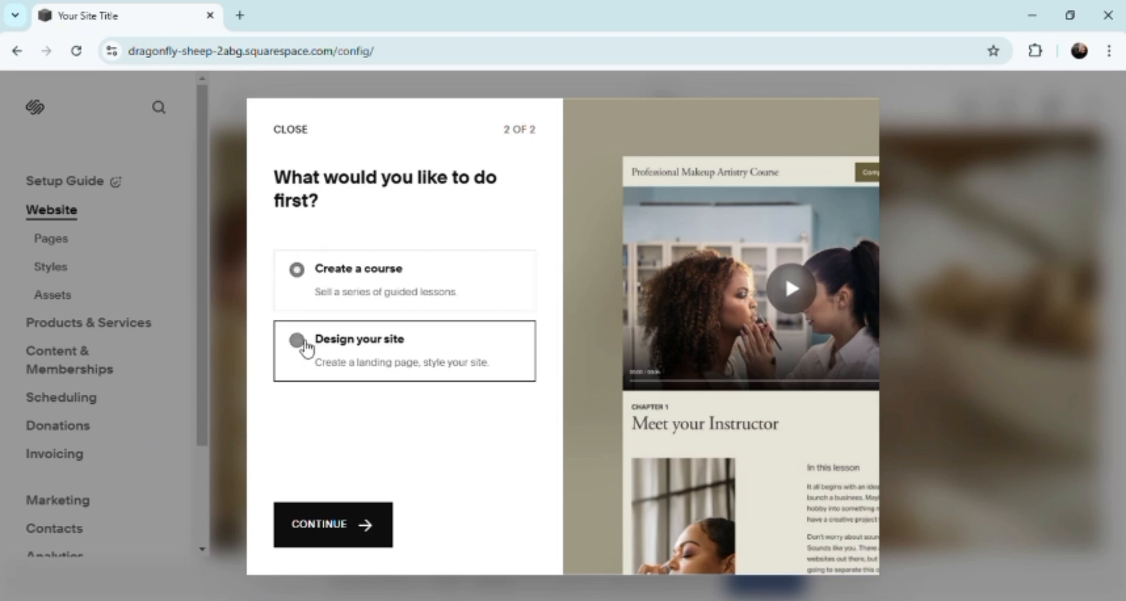
left_click(312, 525)
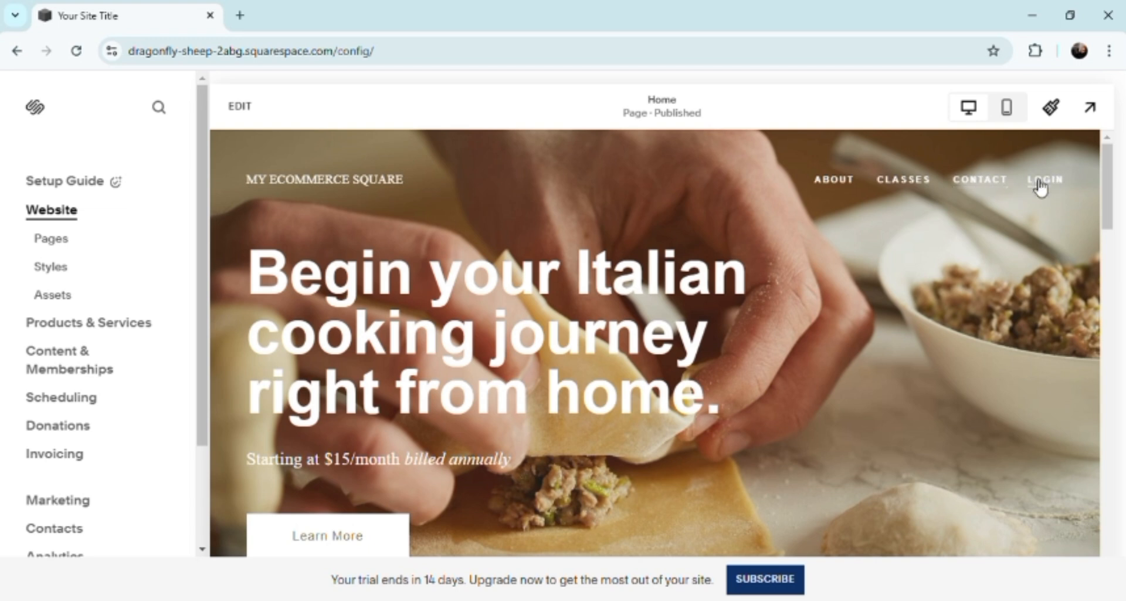
Look over the home page and open the site's About page for editing
left_click_drag(1108, 211, 1110, 268)
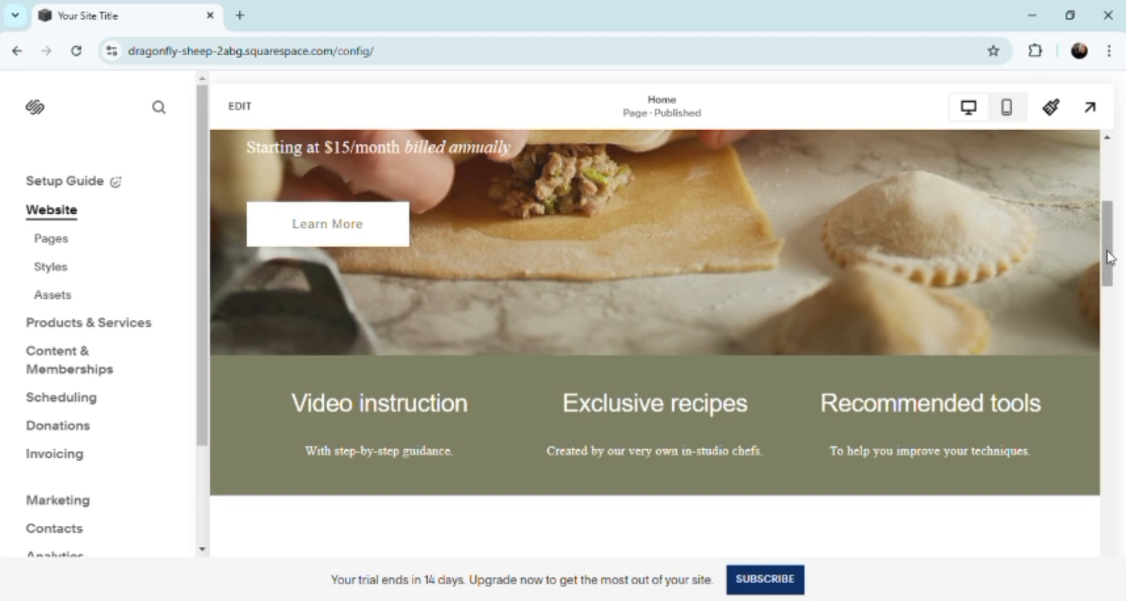
left_click_drag(1109, 257, 1112, 189)
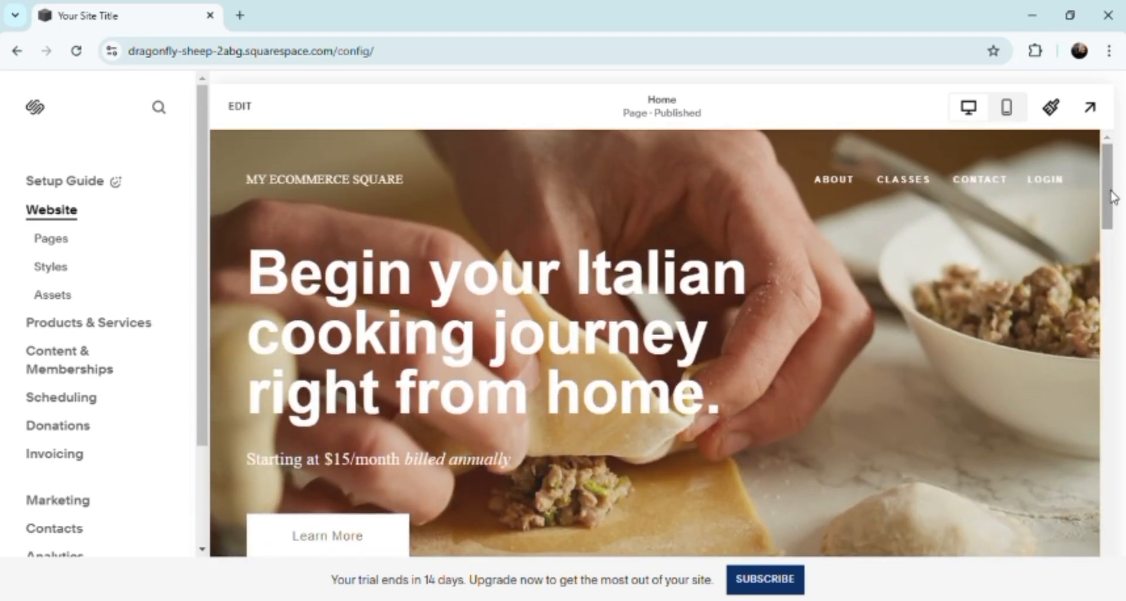
left_click(838, 186)
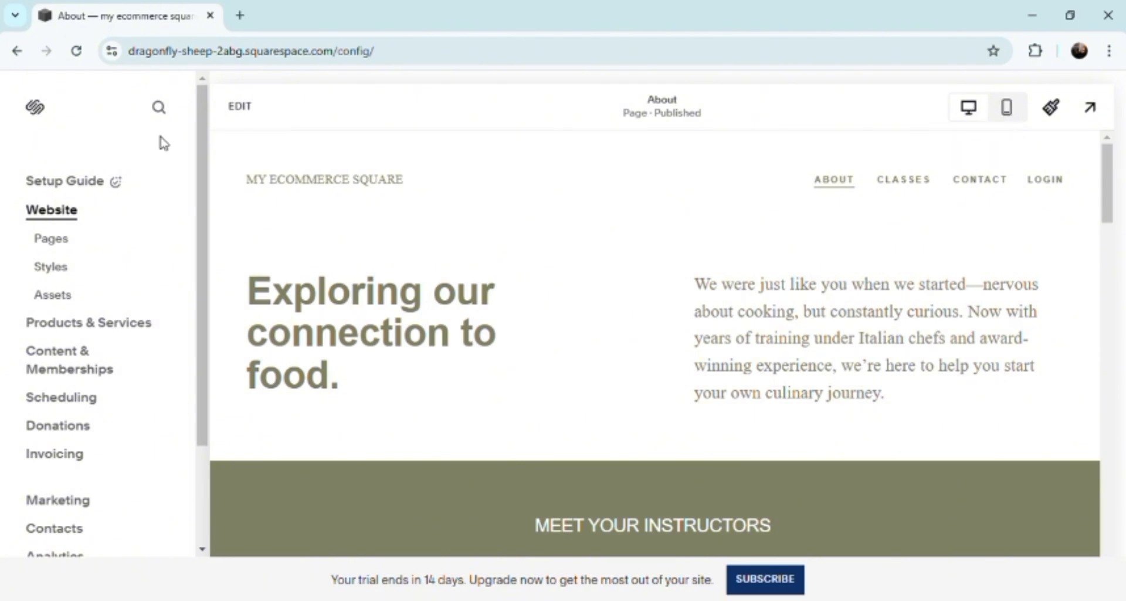
left_click(251, 117)
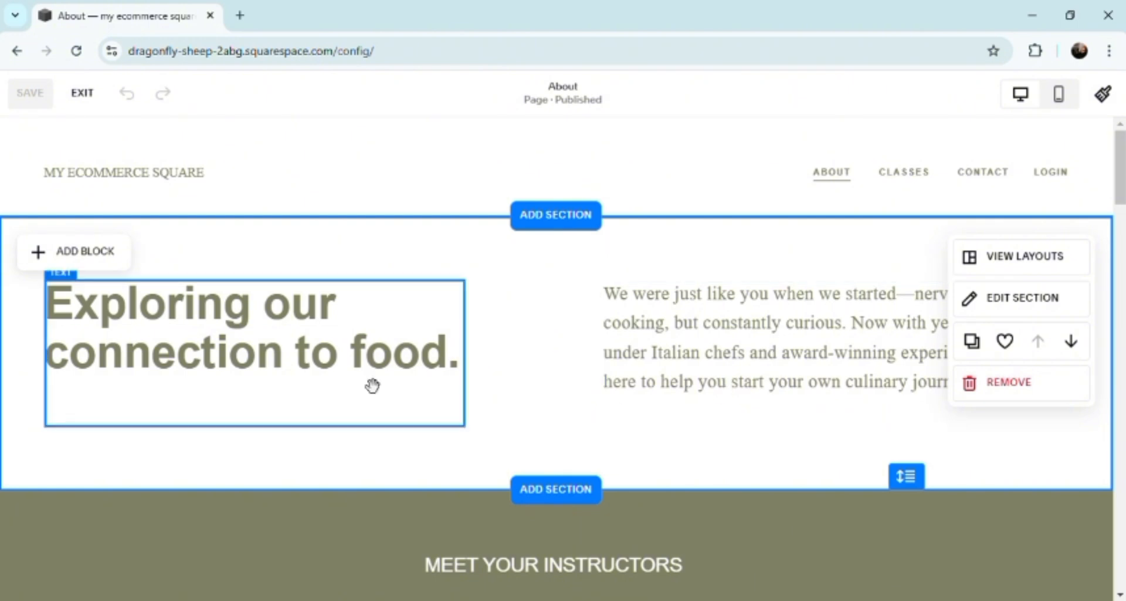
Delete all the text of the "Exploring our connection to food." heading in the About page's first section
left_click(299, 354)
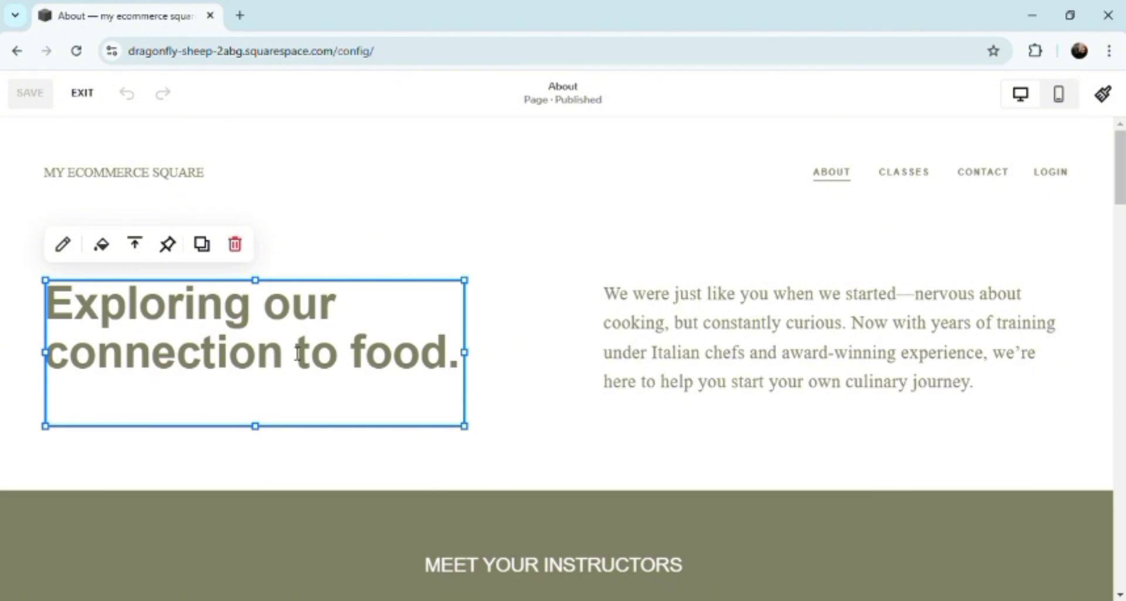
left_click(401, 375)
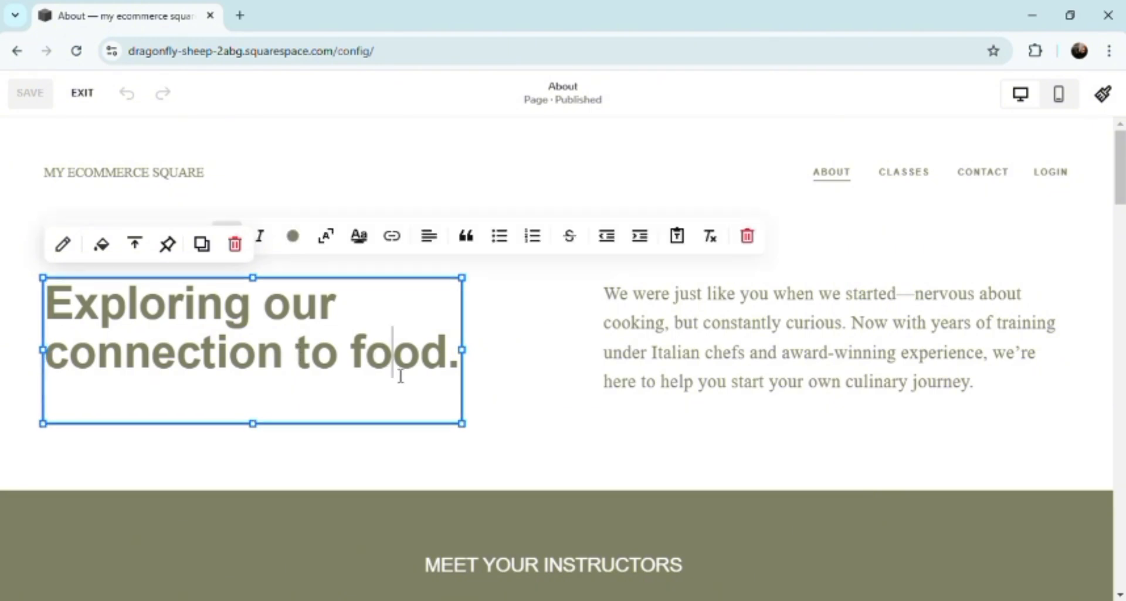
left_click(470, 367)
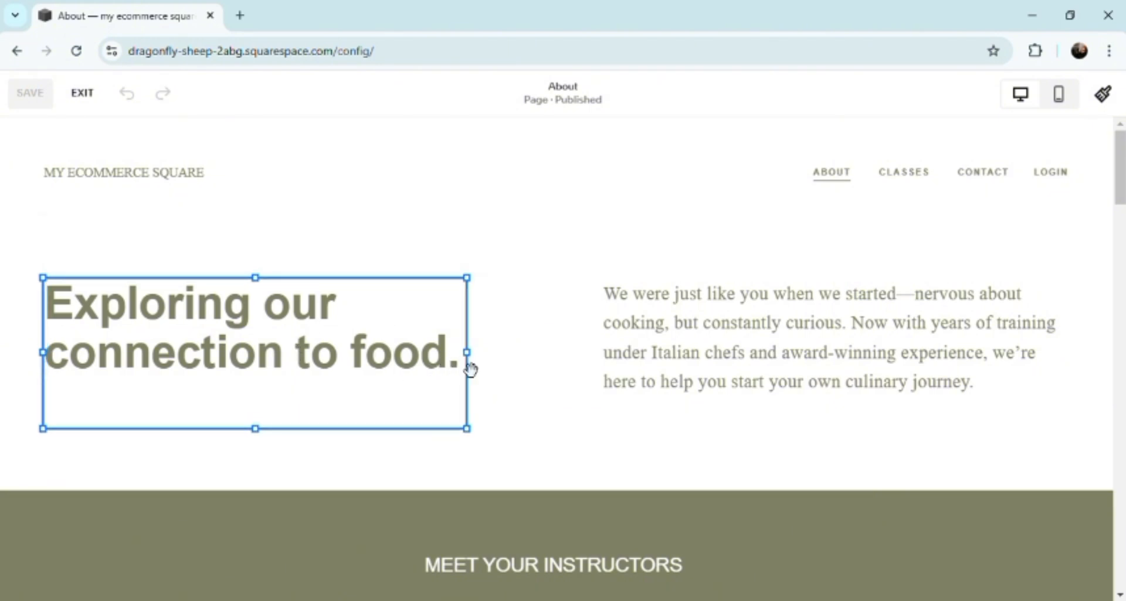
left_click(466, 382)
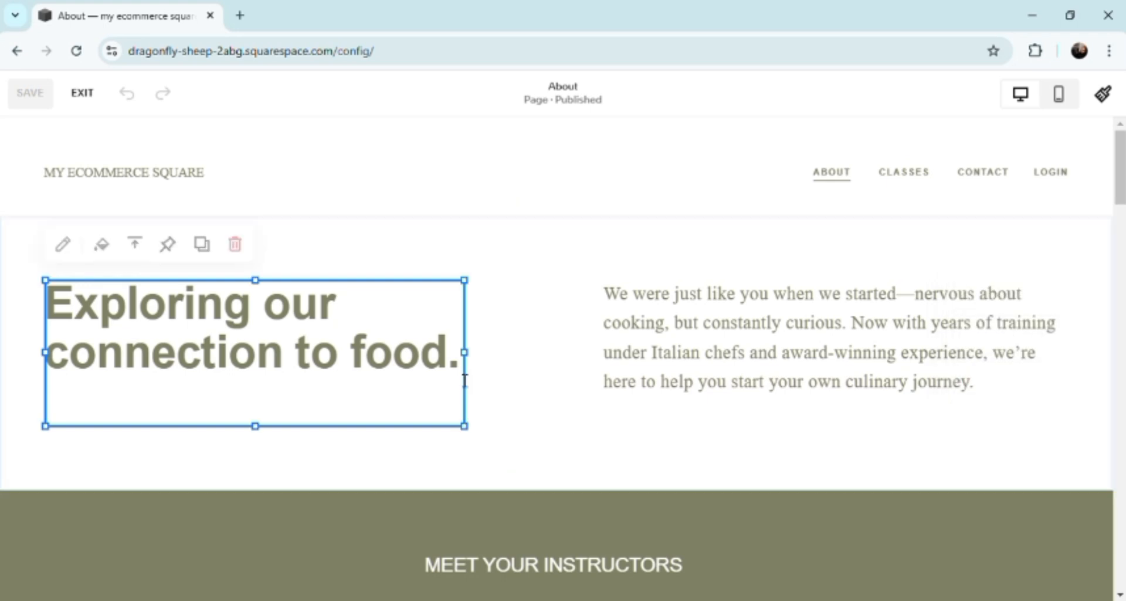
left_click(464, 380)
key("BackSpace")
key("BackSpace")
key("BackSpace")
key("BackSpace")
key("BackSpace")
key("BackSpace")
key("BackSpace")
key("BackSpace")
key("BackSpace")
key("BackSpace")
key("BackSpace")
key("BackSpace")
key("BackSpace")
key("BackSpace")
key("BackSpace")
key("BackSpace")
key("BackSpace")
key("BackSpace")
key("BackSpace")
key("BackSpace")
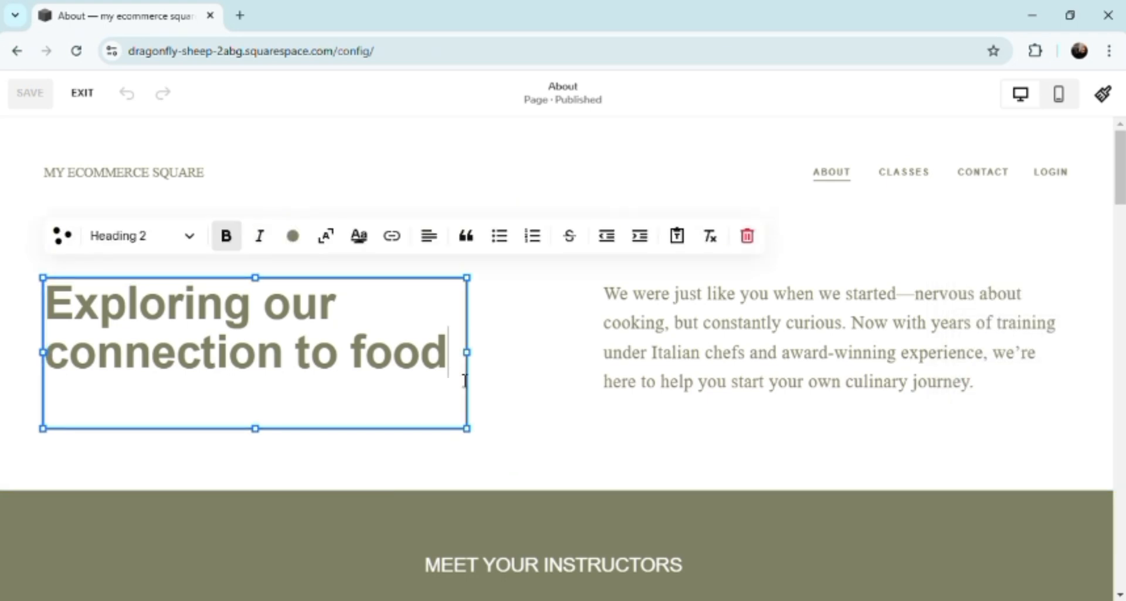
key("BackSpace")
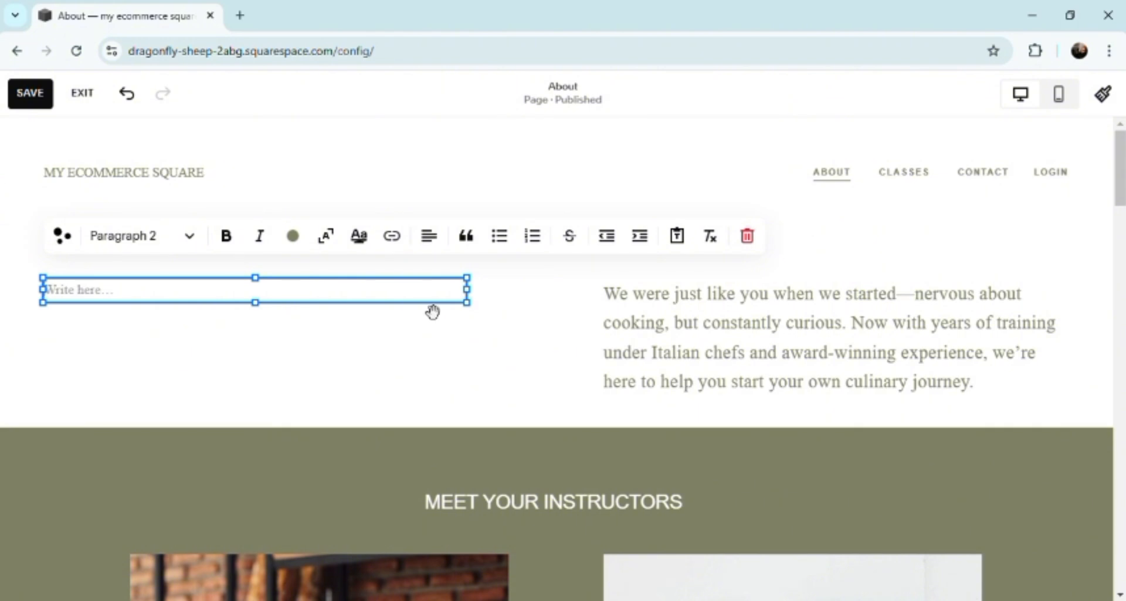
Write "FOOD TRIP HUB EXPLORE OUR MULTI CULTURAL" in bold in the emptied text block
left_click(226, 235)
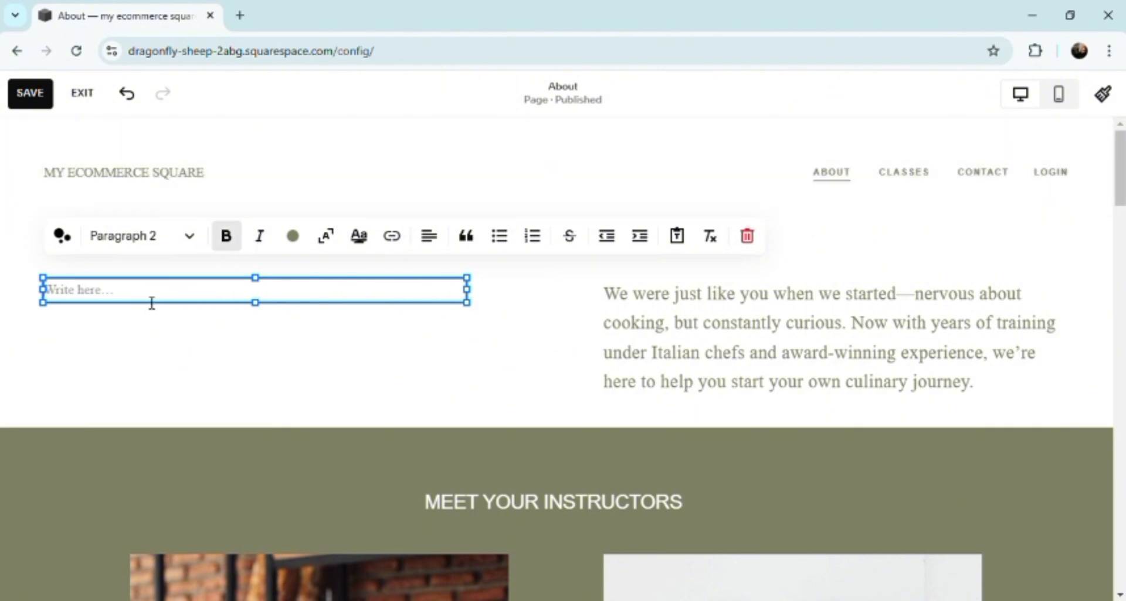
type("FOO")
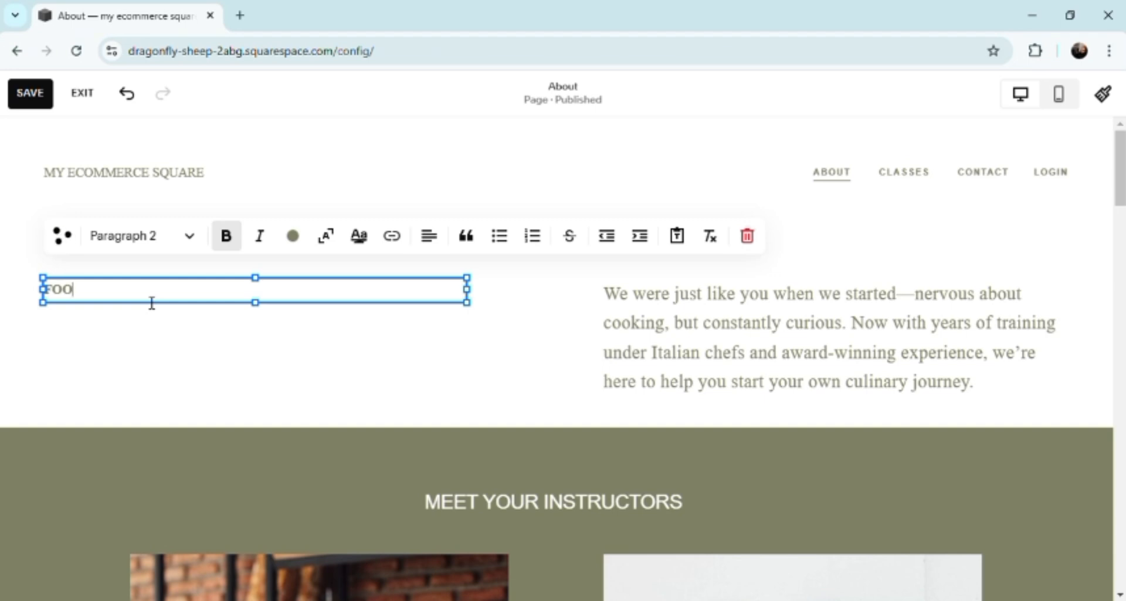
type("D ")
type("VBLO")
key("BackSpace")
key("BackSpace")
key("BackSpace")
type("TRIP HUB")
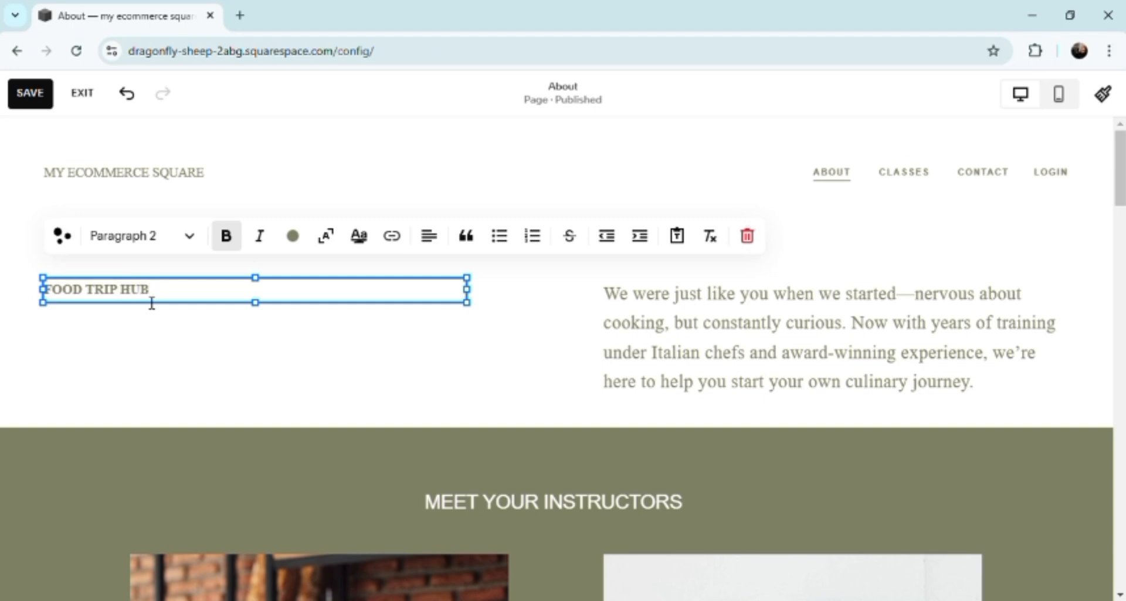
type(" EXPLORE ")
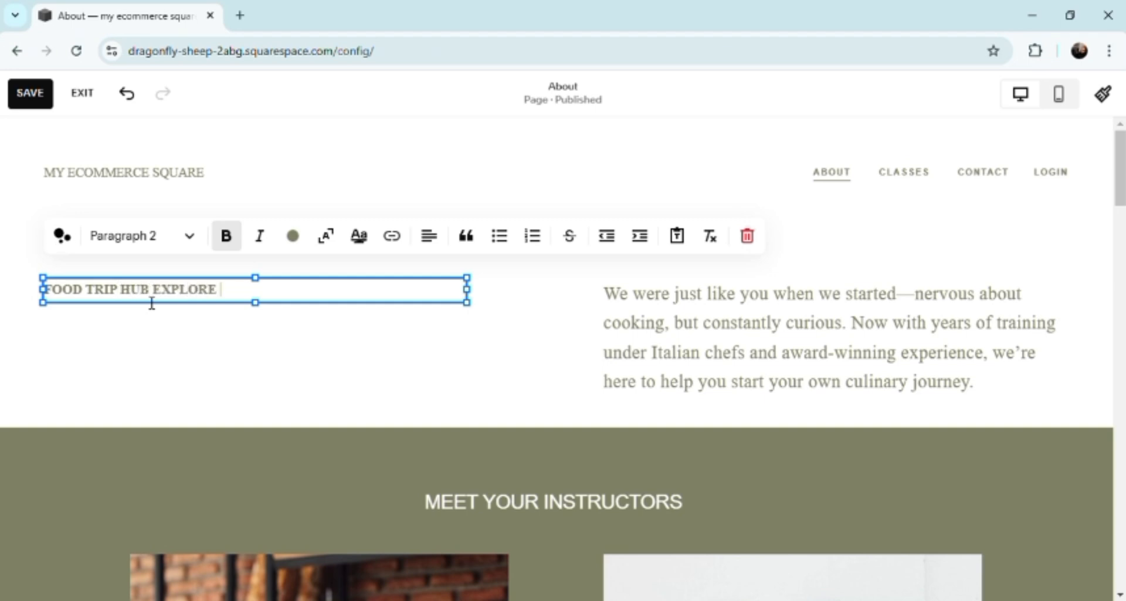
type("OUR MULTI")
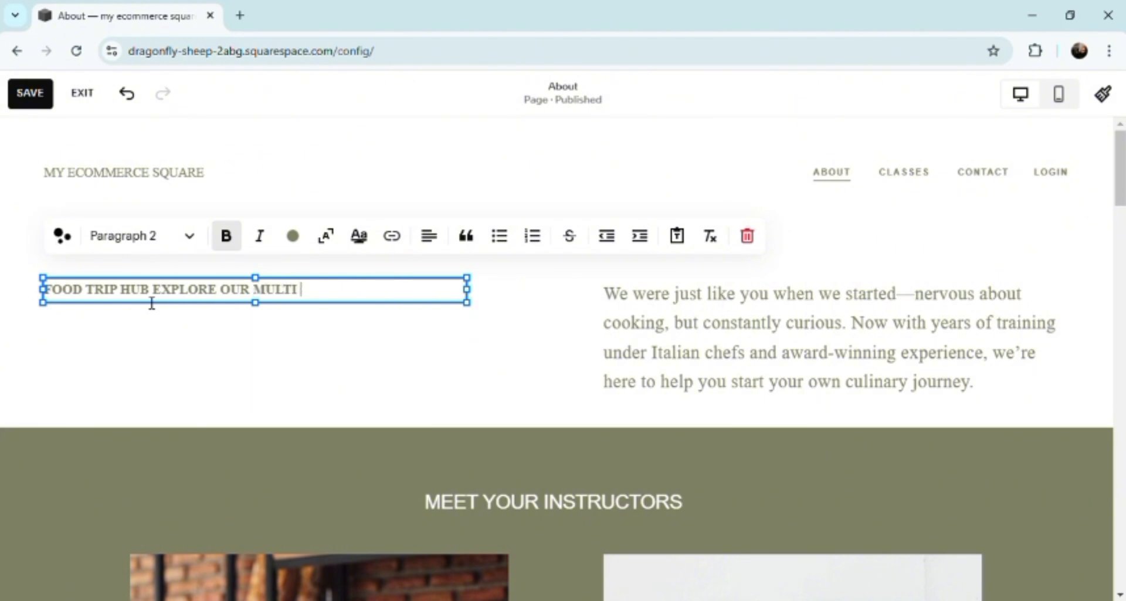
type(" CULTURA")
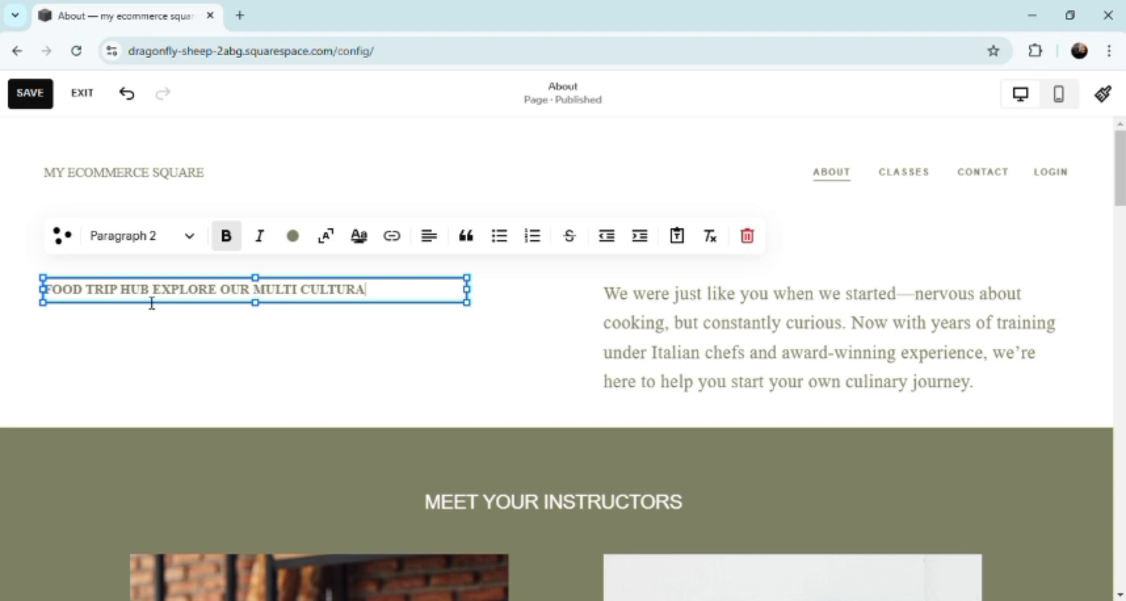
type("L")
Add a second line reading "QUISINE" to the text block and scale that line to the block's full width
key("Return")
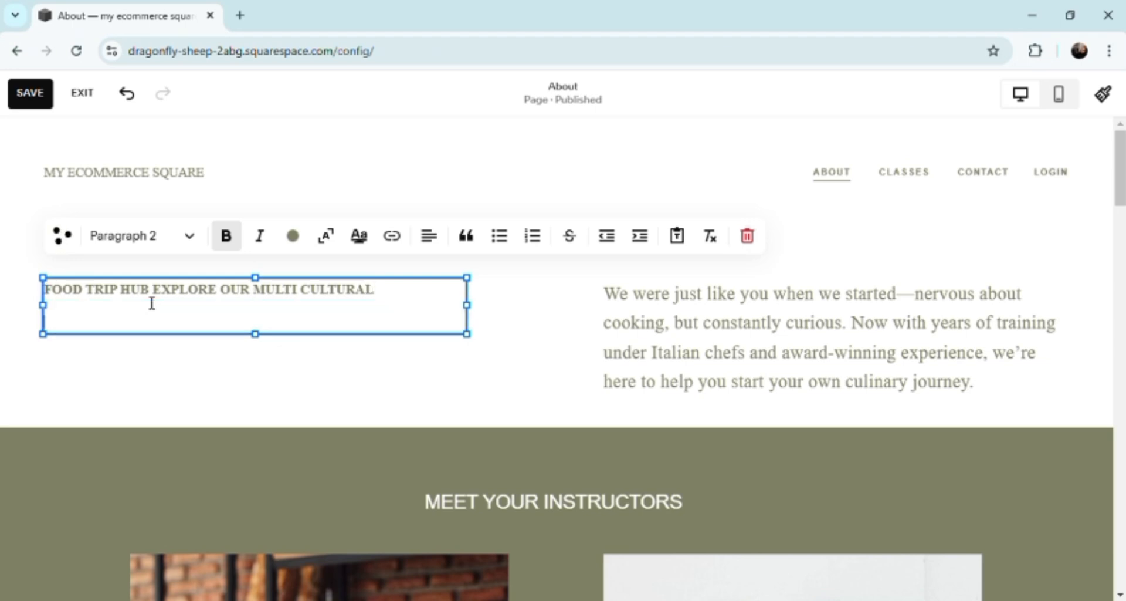
type("QUIXINE")
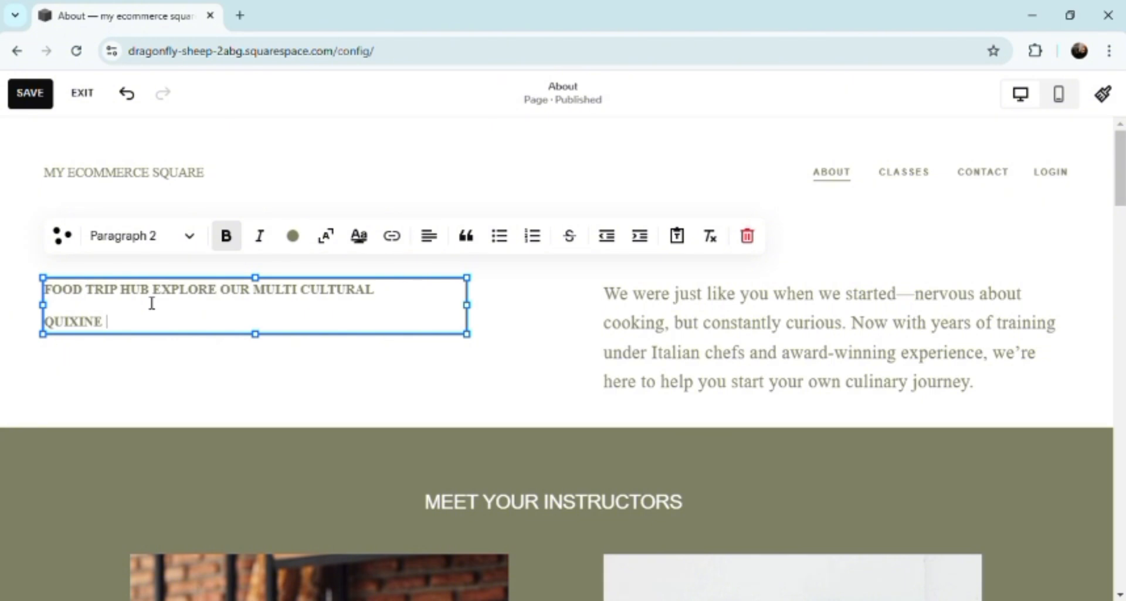
key("BackSpace")
key("BackSpace")
key("BackSpace")
key("BackSpace")
key("BackSpace")
type("SINE")
left_click(324, 241)
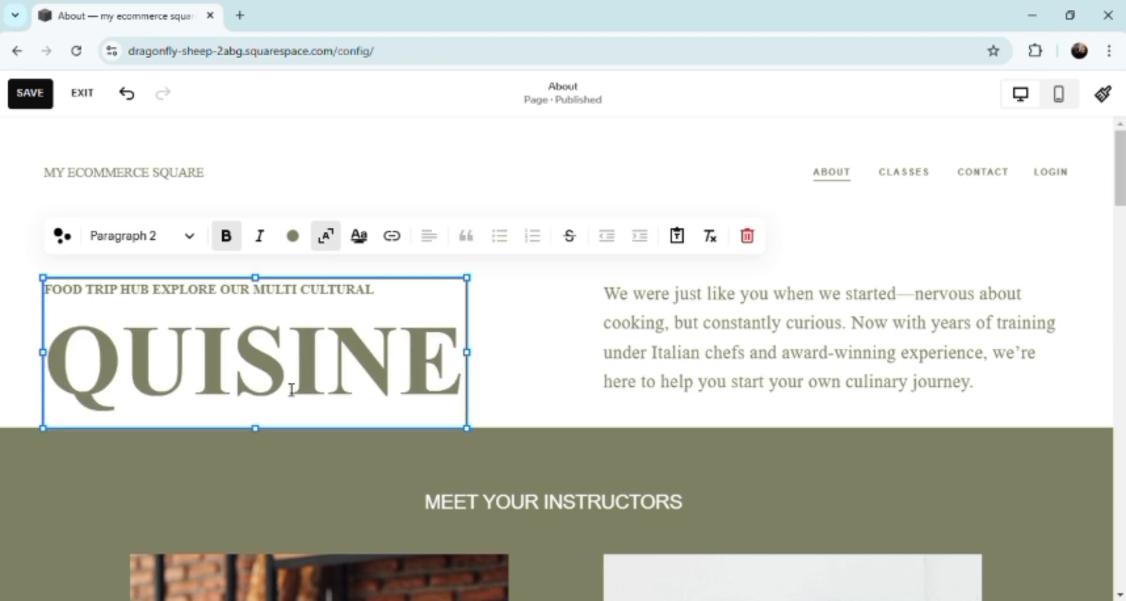
Examine the About page's intro paragraph, instructor photos, pasta quote and course level sections
left_click(699, 320)
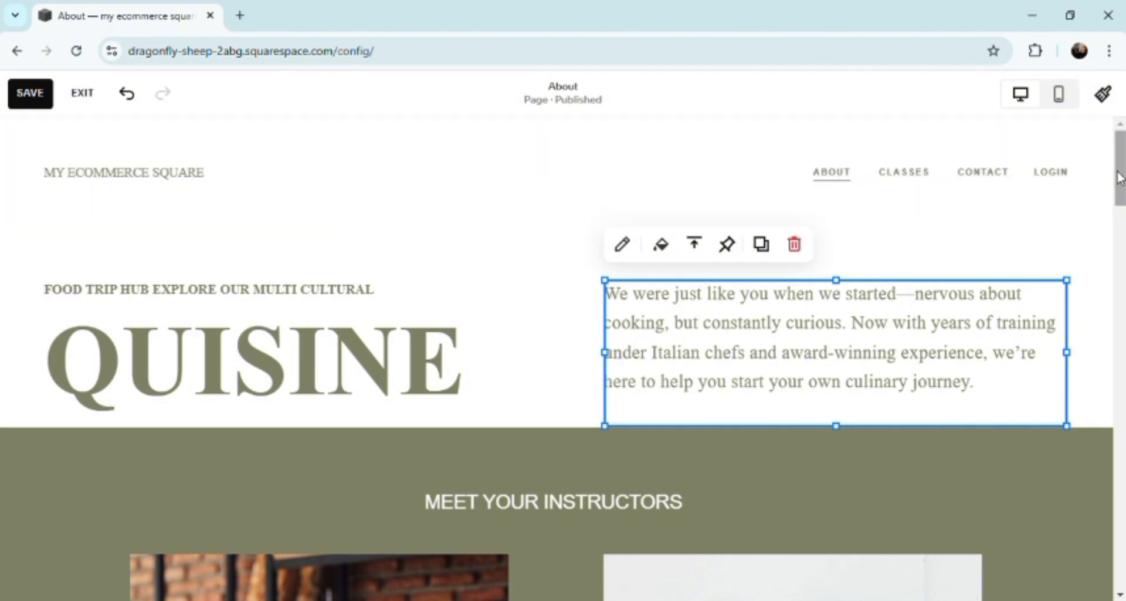
scroll(1121, 188, "down", 1)
left_click_drag(1120, 188, 1121, 248)
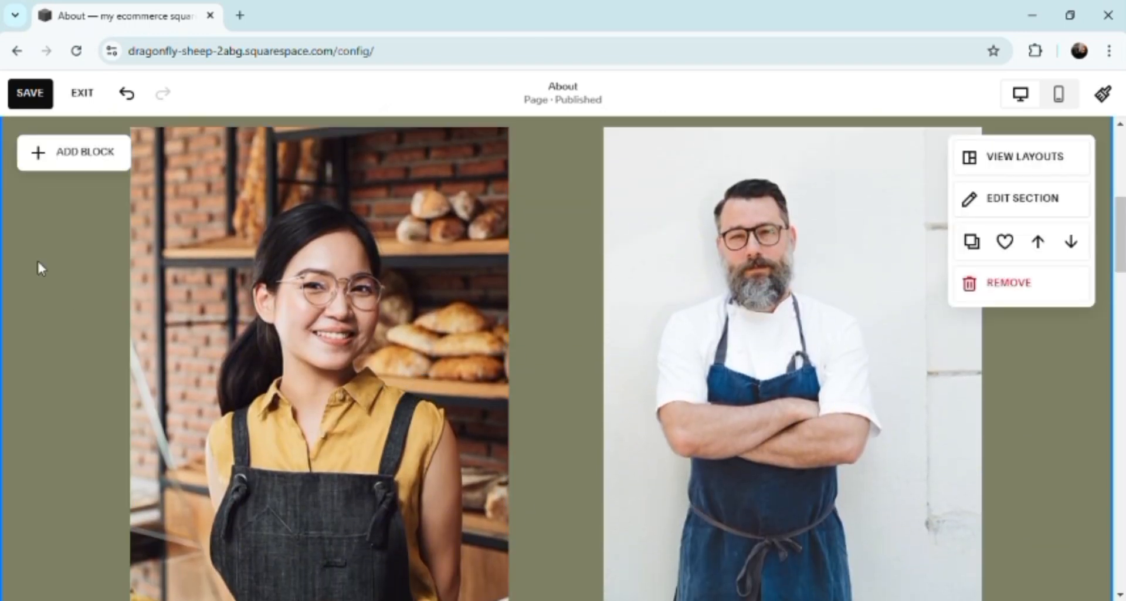
left_click(333, 292)
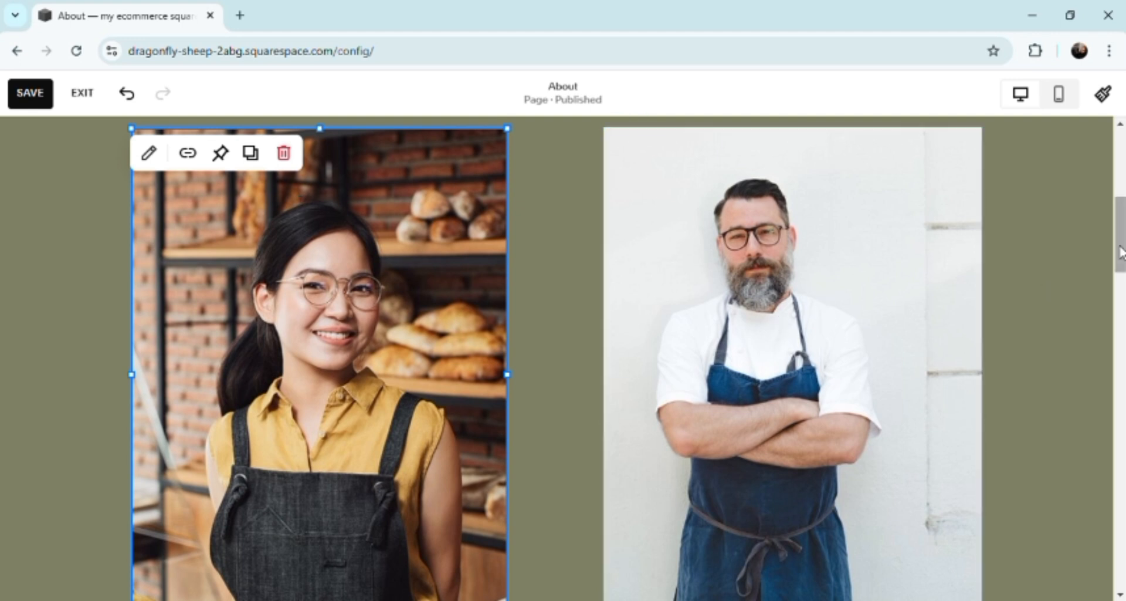
left_click_drag(1120, 253, 1121, 364)
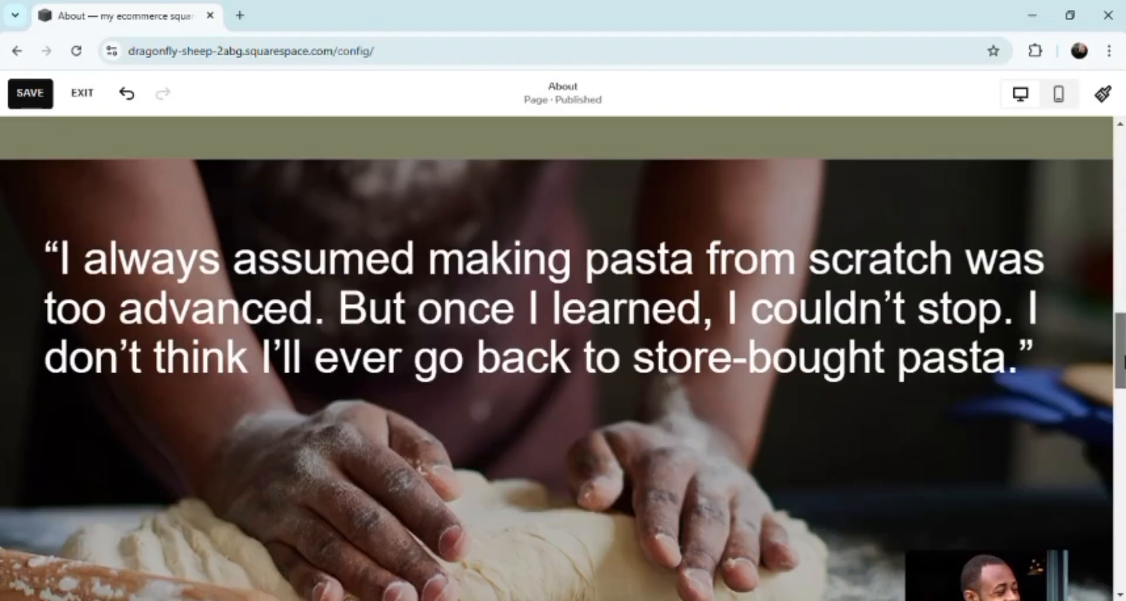
mouse_move(854, 297)
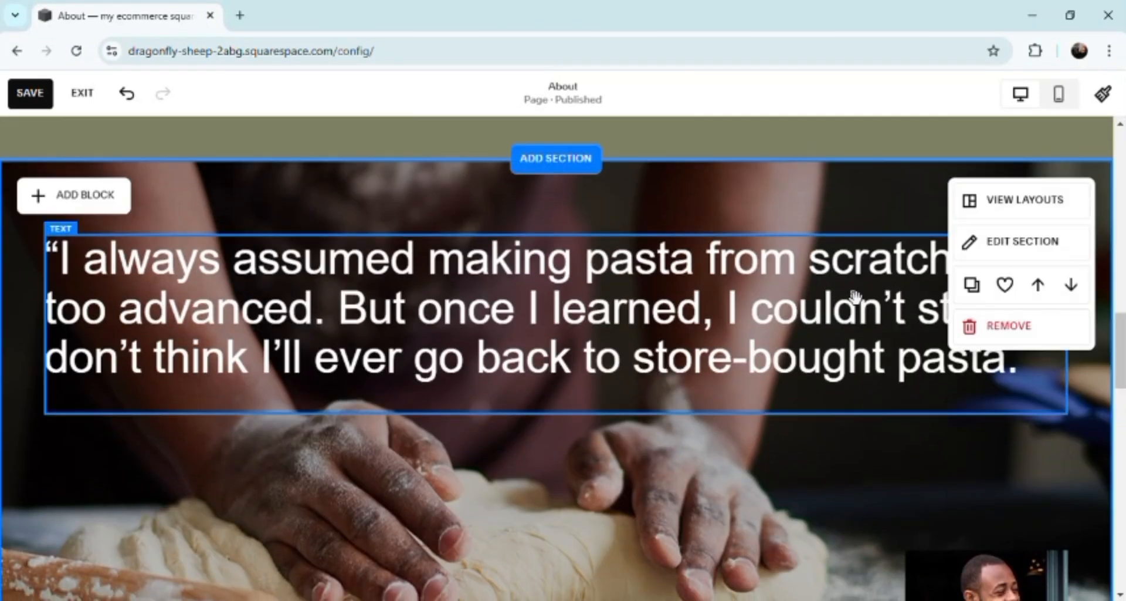
left_click(770, 360)
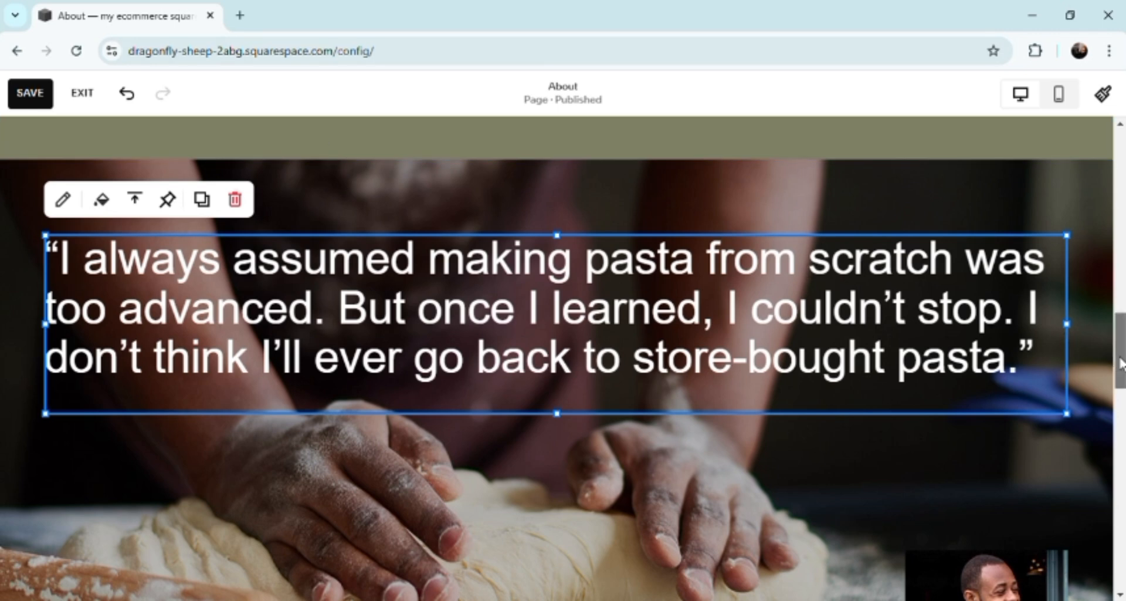
left_click_drag(1119, 365, 1119, 494)
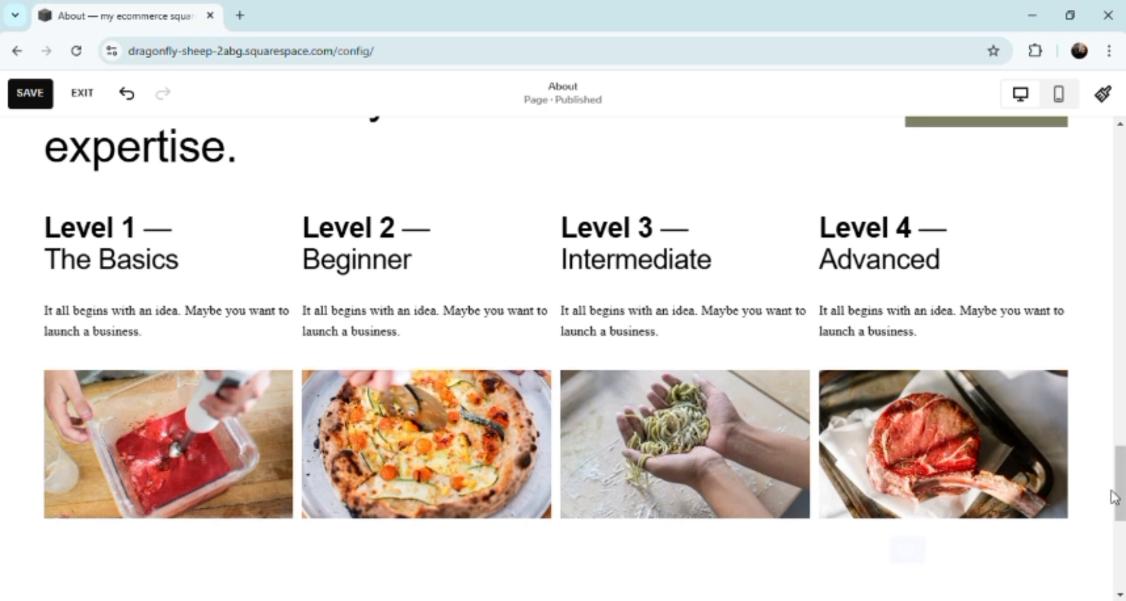
Change the text of the Get Started button at the end of the About page to "CLICK HERE!" and save the page
left_click_drag(1120, 508, 1122, 552)
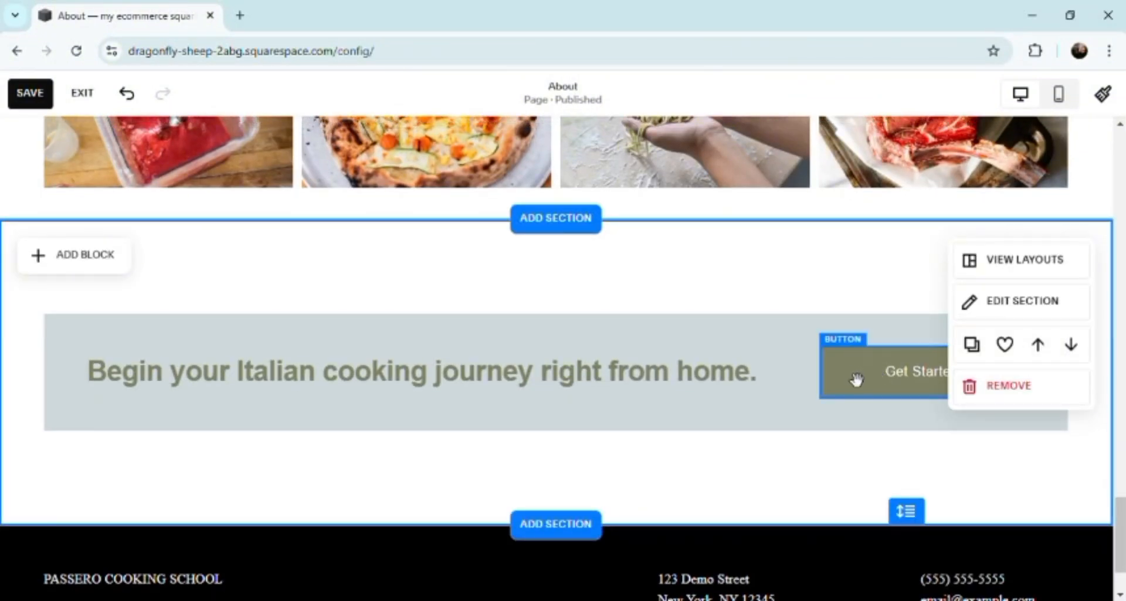
left_click_drag(847, 364, 831, 387)
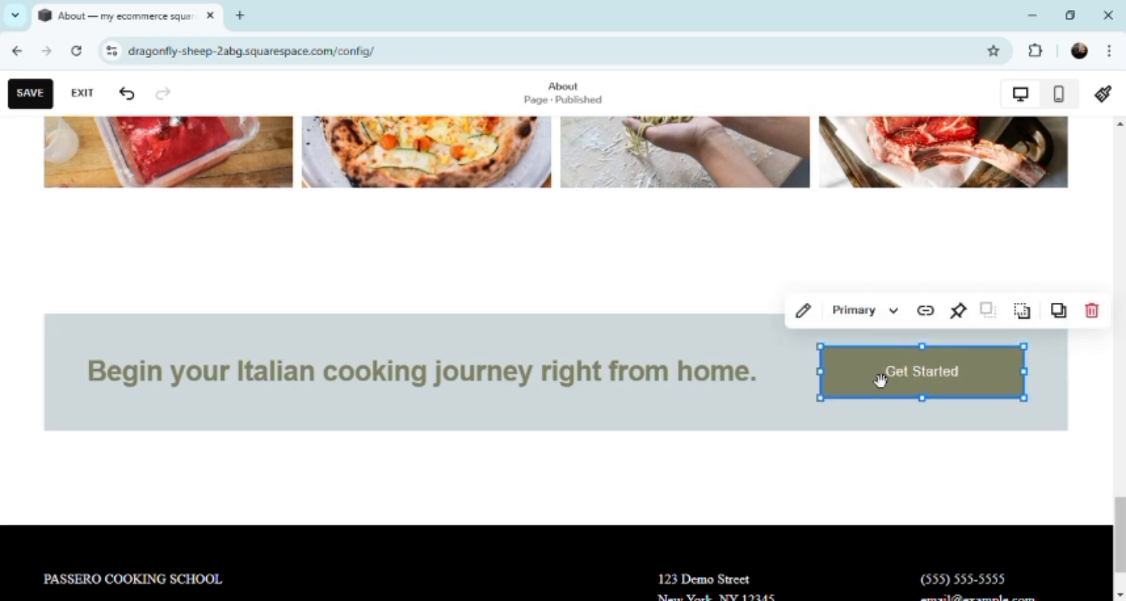
double_click(951, 390)
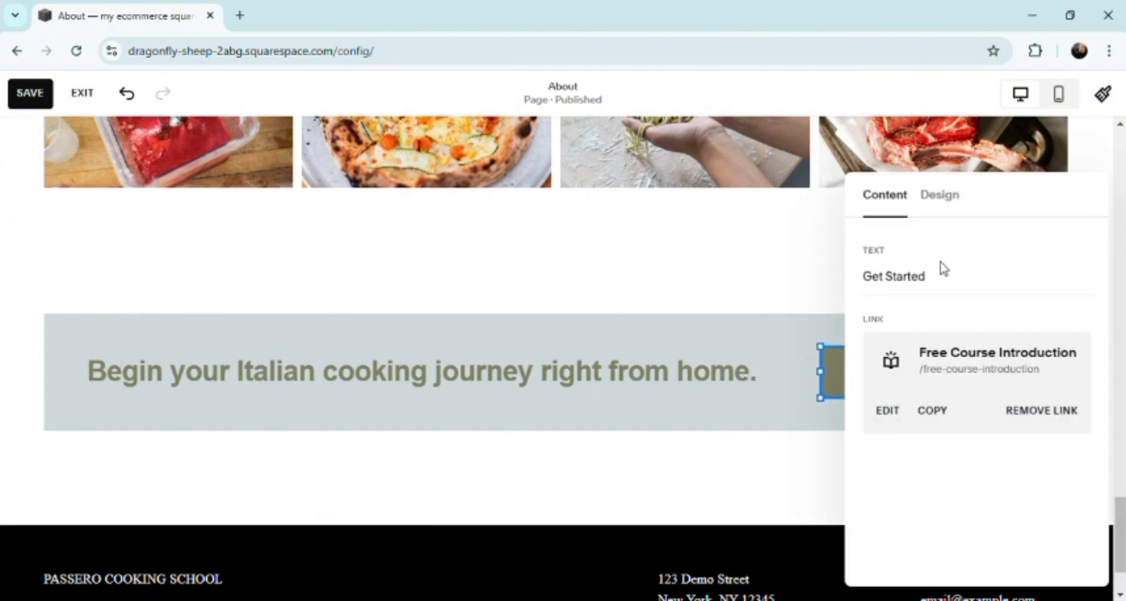
left_click(945, 286)
key("BackSpace")
key("BackSpace")
key("BackSpace")
key("BackSpace")
key("BackSpace")
key("BackSpace")
key("BackSpace")
key("BackSpace")
key("BackSpace")
key("BackSpace")
key("BackSpace")
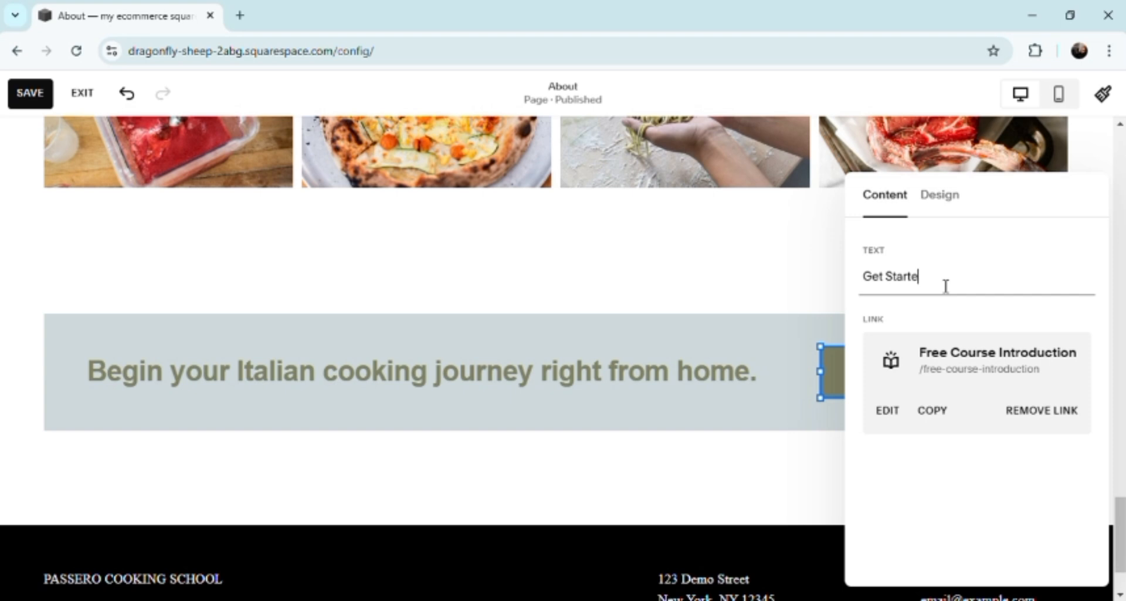
type("CL")
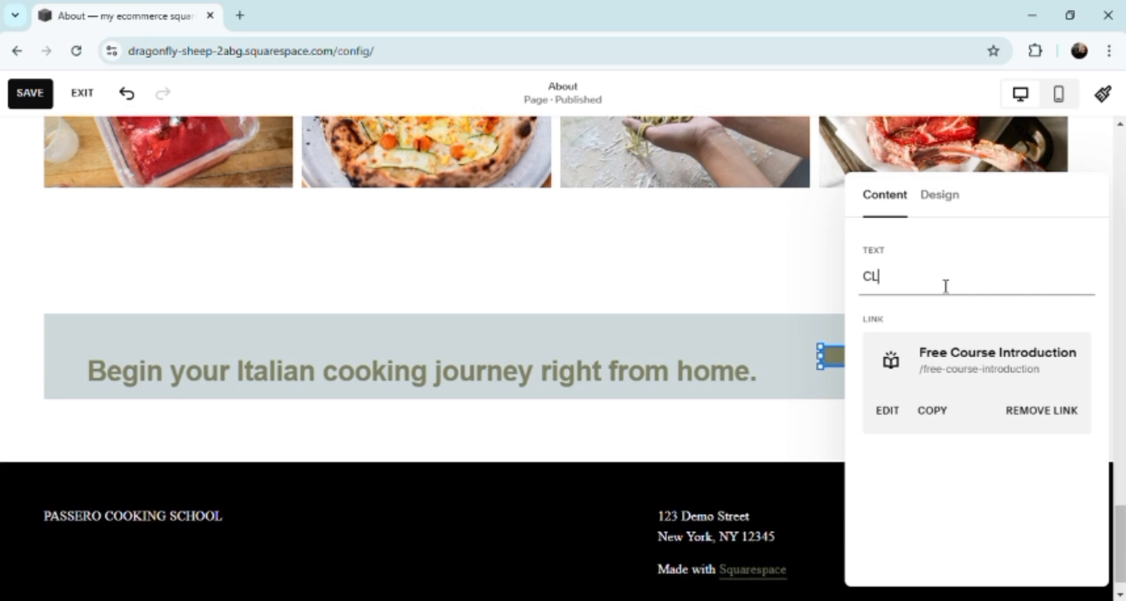
type("ICK HERE!")
left_click(829, 244)
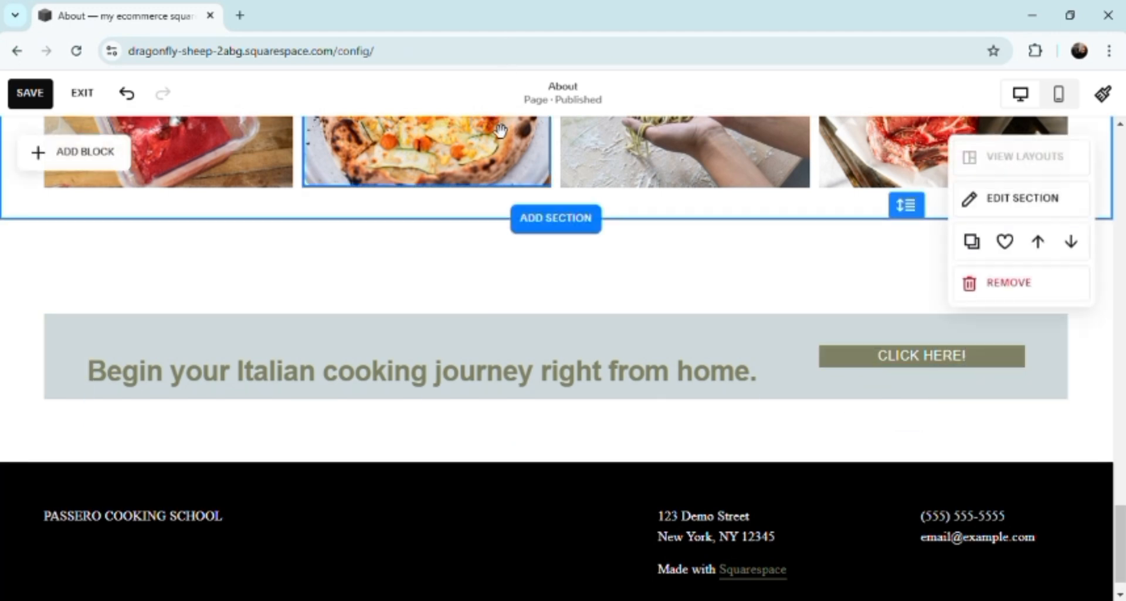
left_click(32, 94)
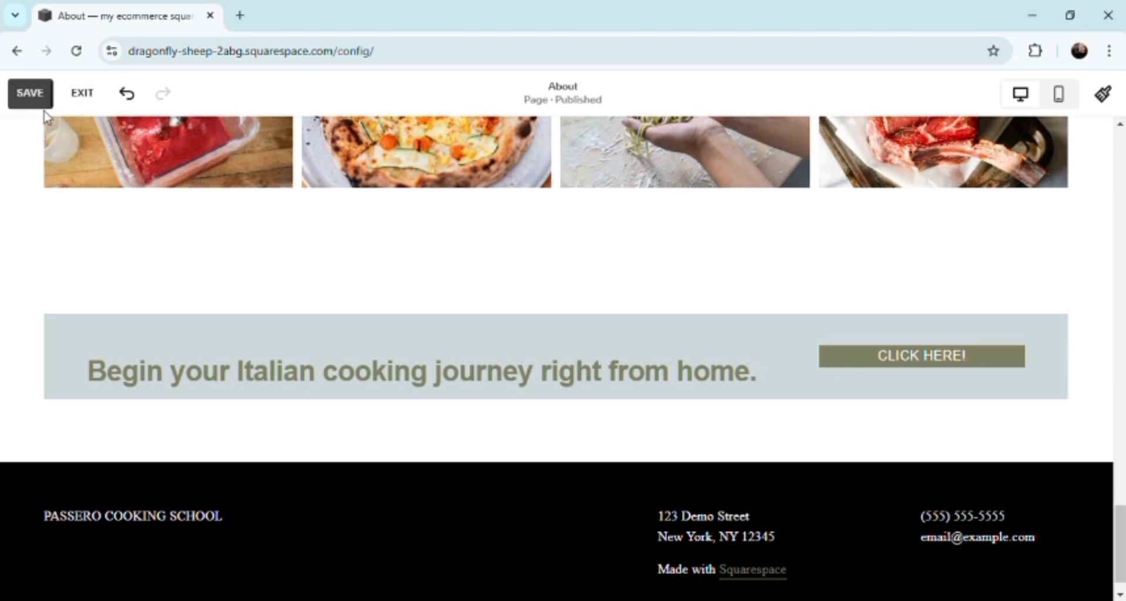
Delete the "Begin your Italian cooking journey right from home." text block beside the CLICK HERE! button
left_click(229, 376)
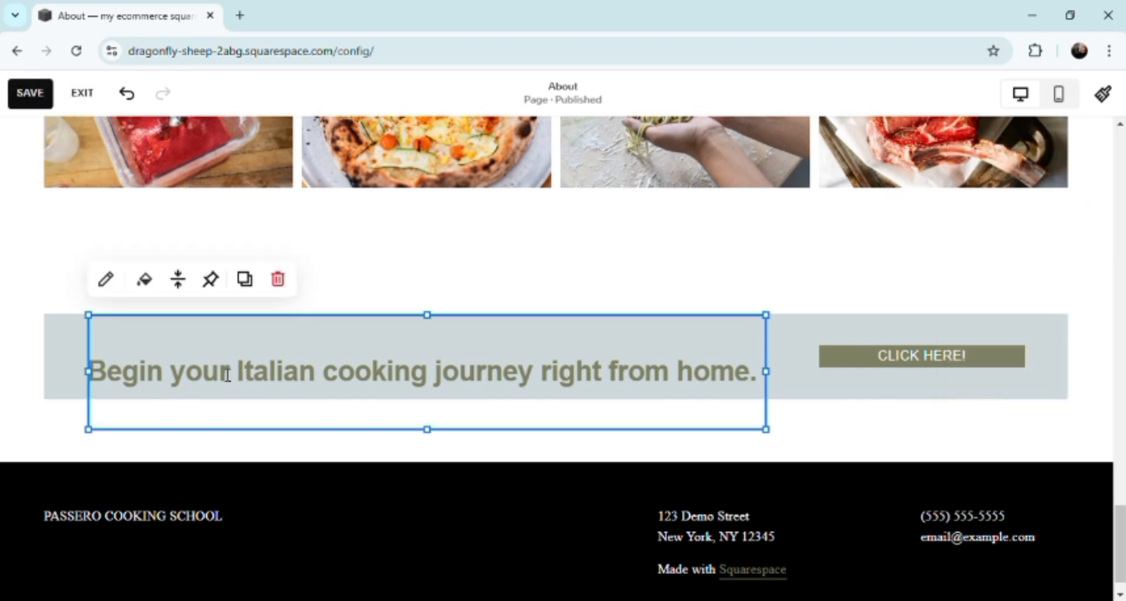
left_click(766, 393)
left_click(766, 393)
left_click(765, 393)
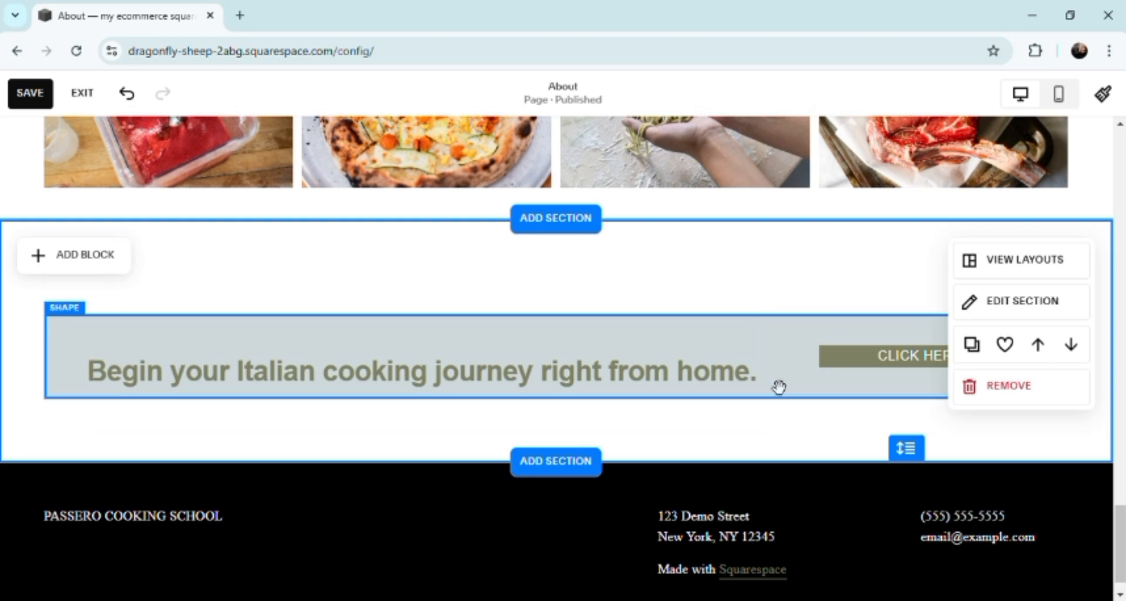
left_click(747, 385)
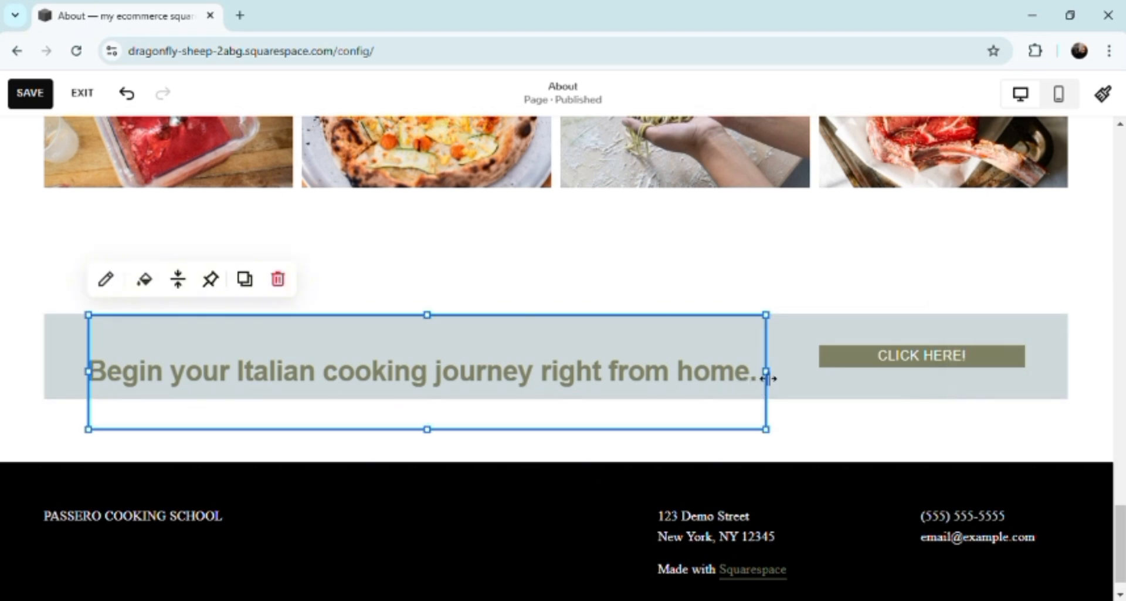
key("Delete")
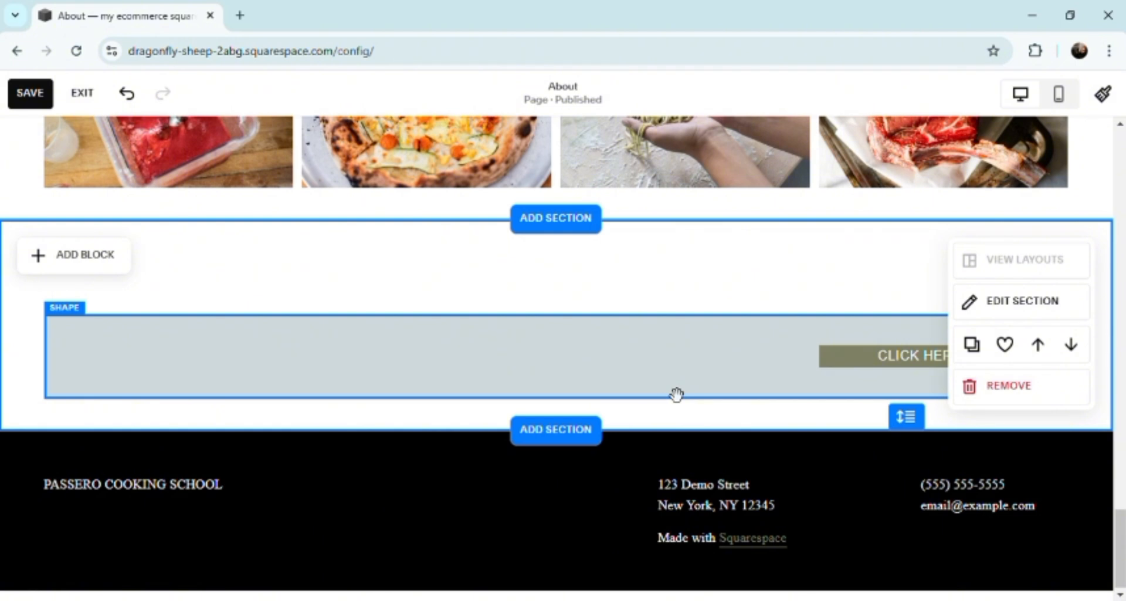
Examine the design settings of the background shape behind the CLICK HERE! button
left_click(483, 363)
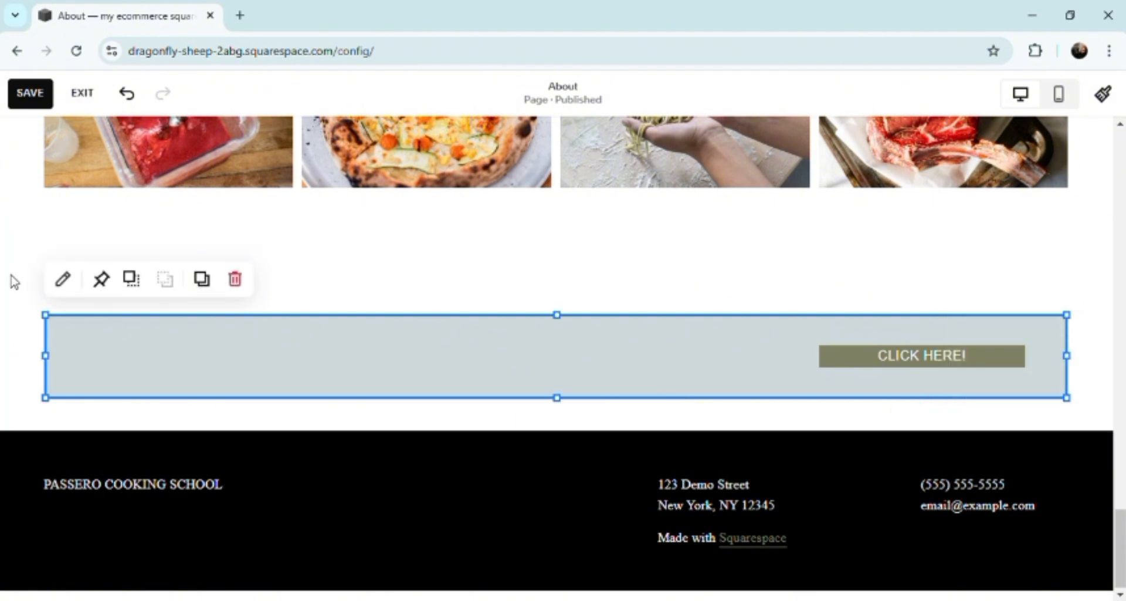
left_click(66, 289)
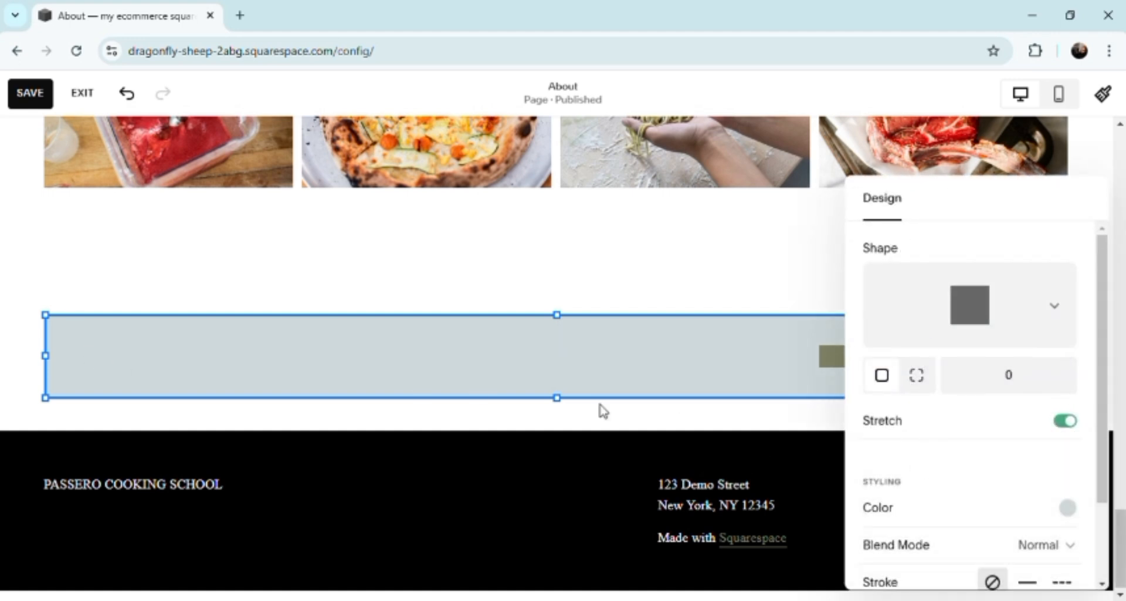
left_click(534, 470)
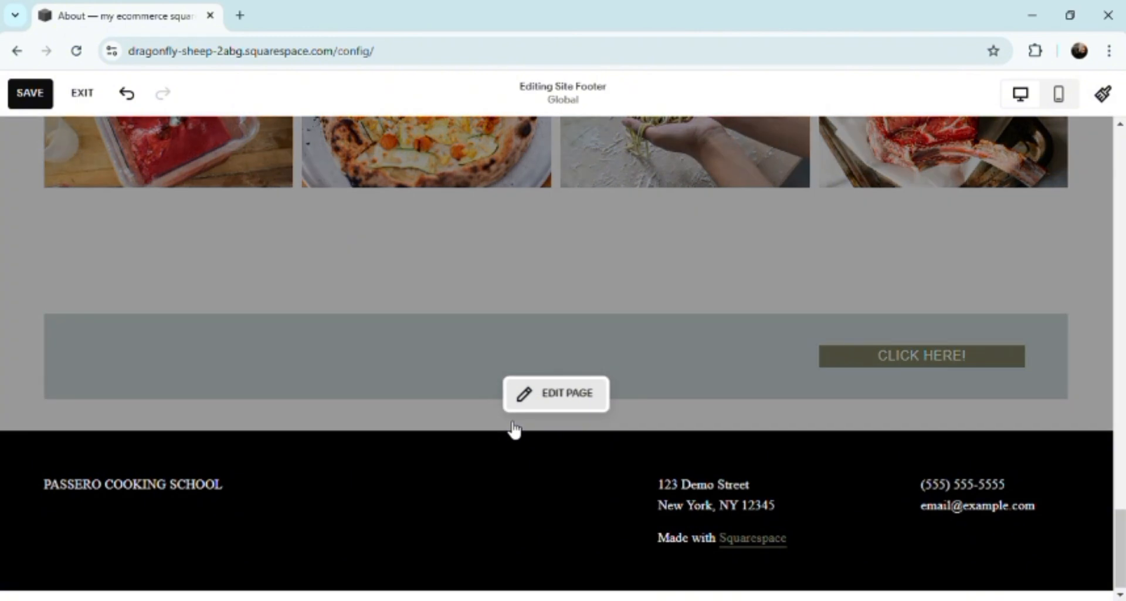
left_click(542, 405)
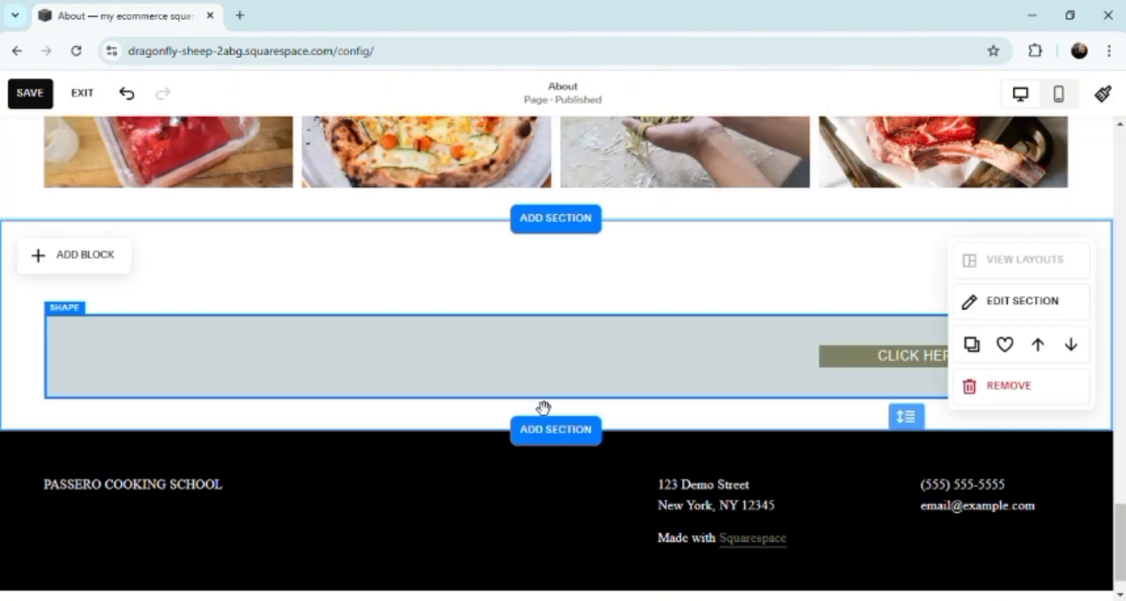
left_click(487, 390)
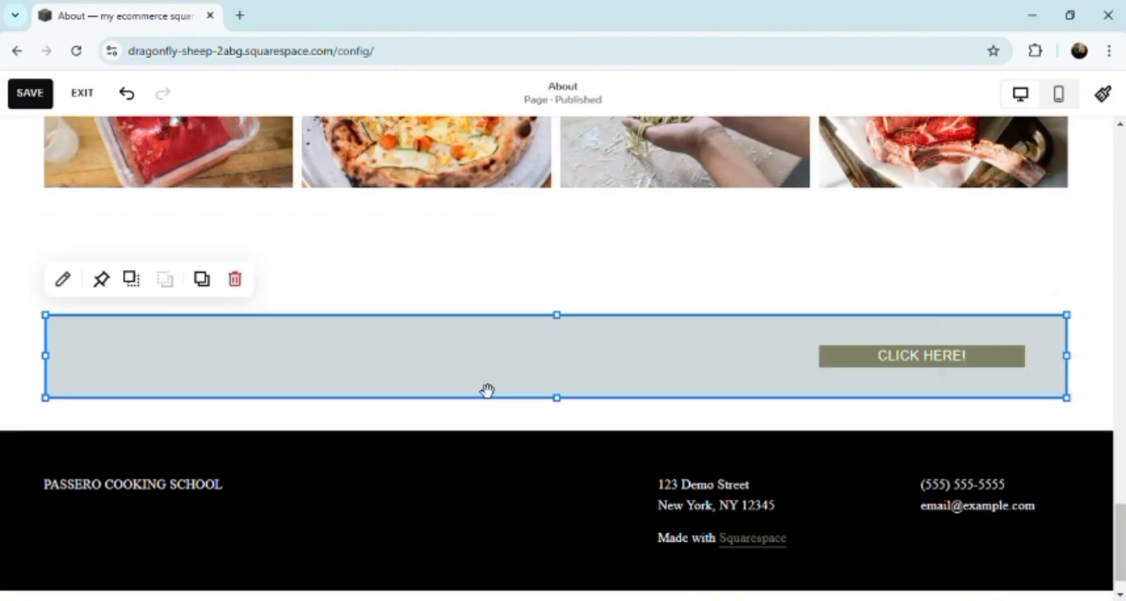
double_click(487, 390)
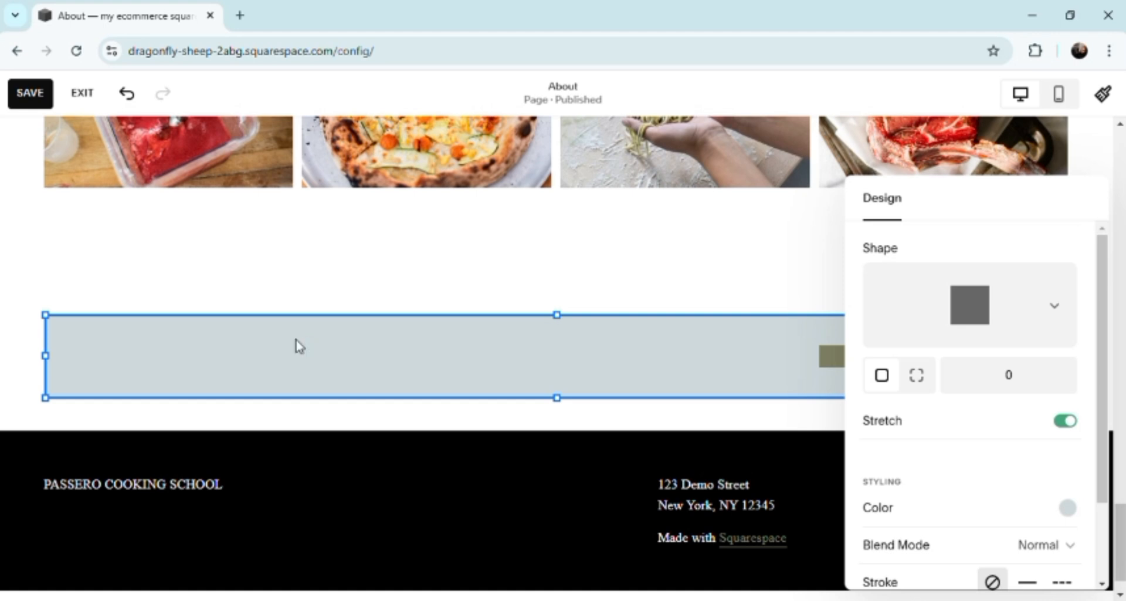
left_click(207, 244)
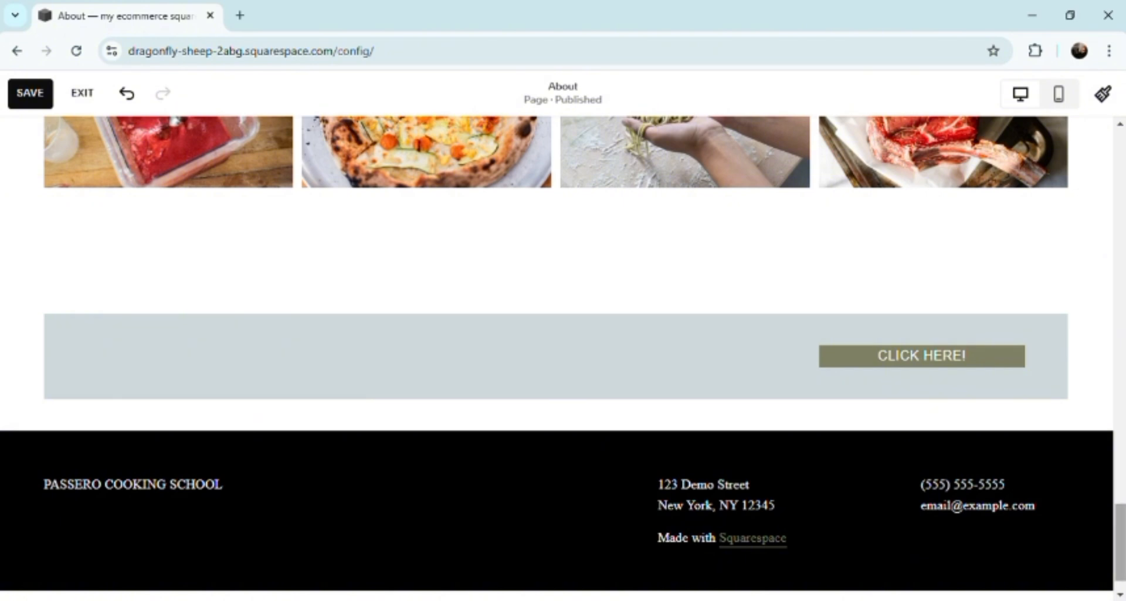
Preview the whole About page in the mobile layout and open the site footer for editing
left_click_drag(1121, 536, 1060, 104)
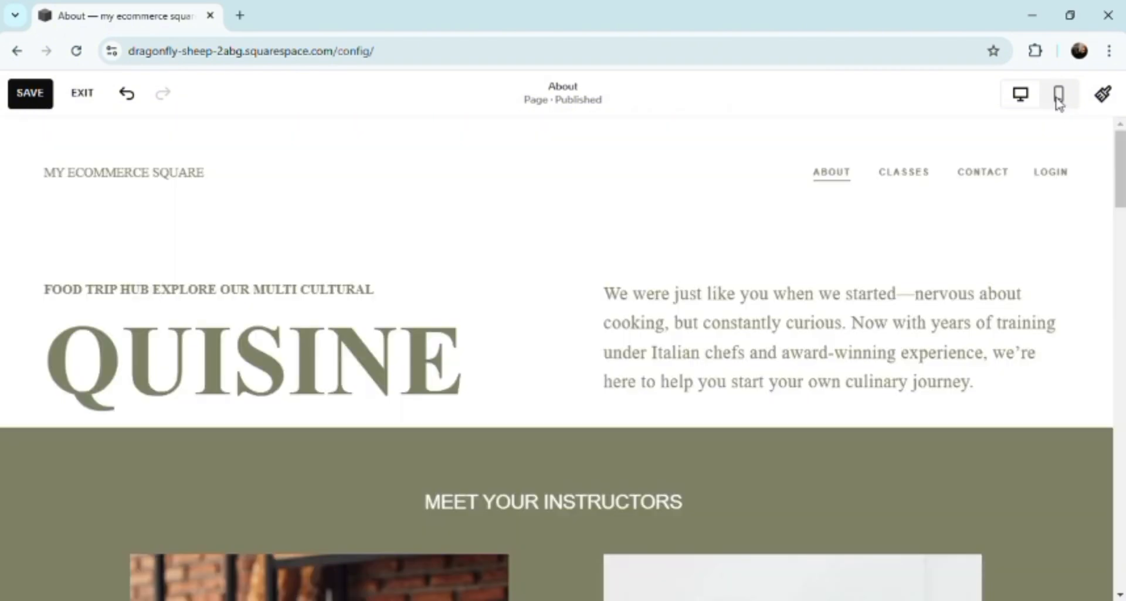
left_click(1060, 102)
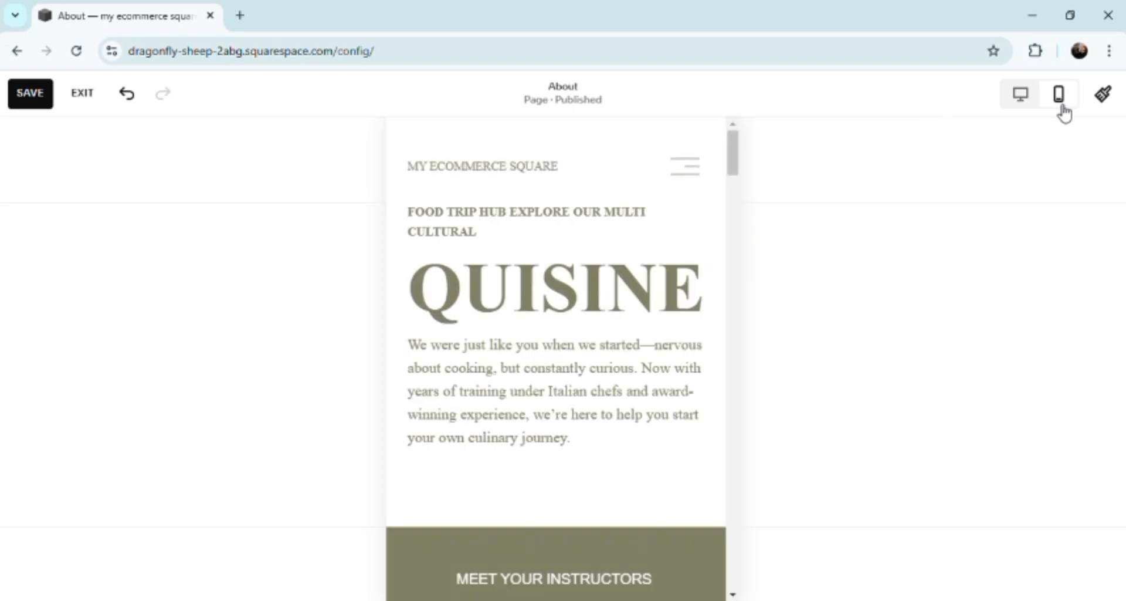
left_click_drag(734, 157, 765, 594)
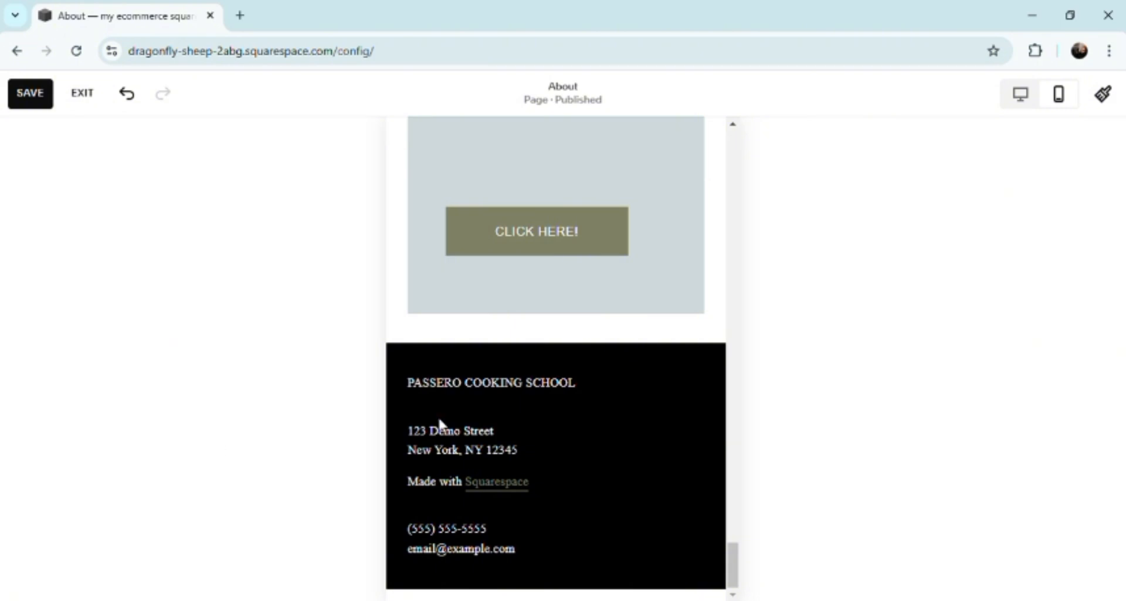
mouse_move(442, 468)
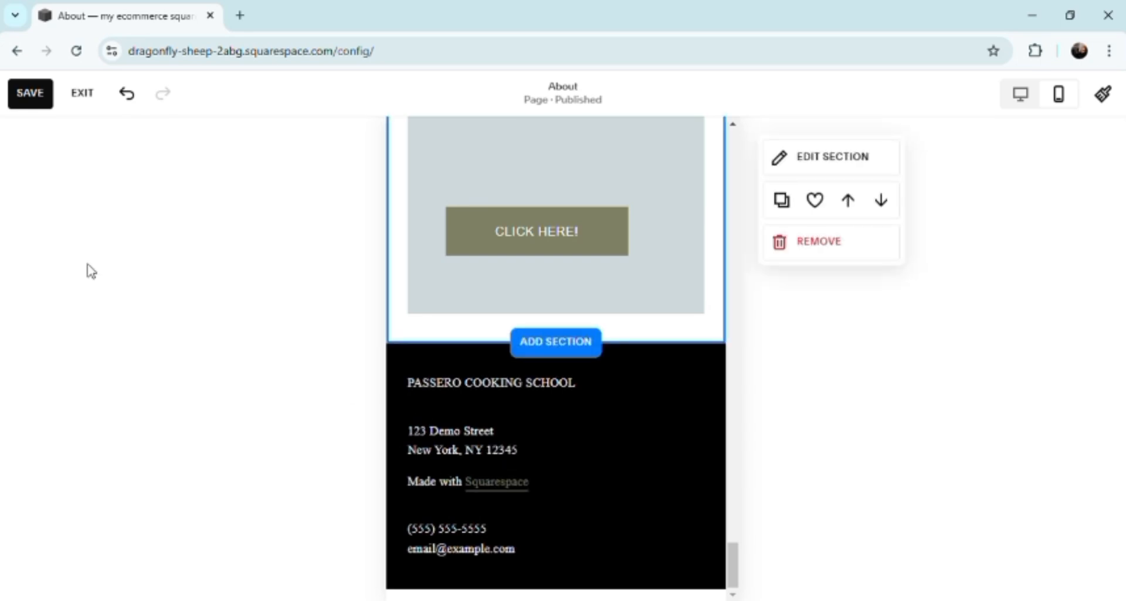
mouse_move(465, 374)
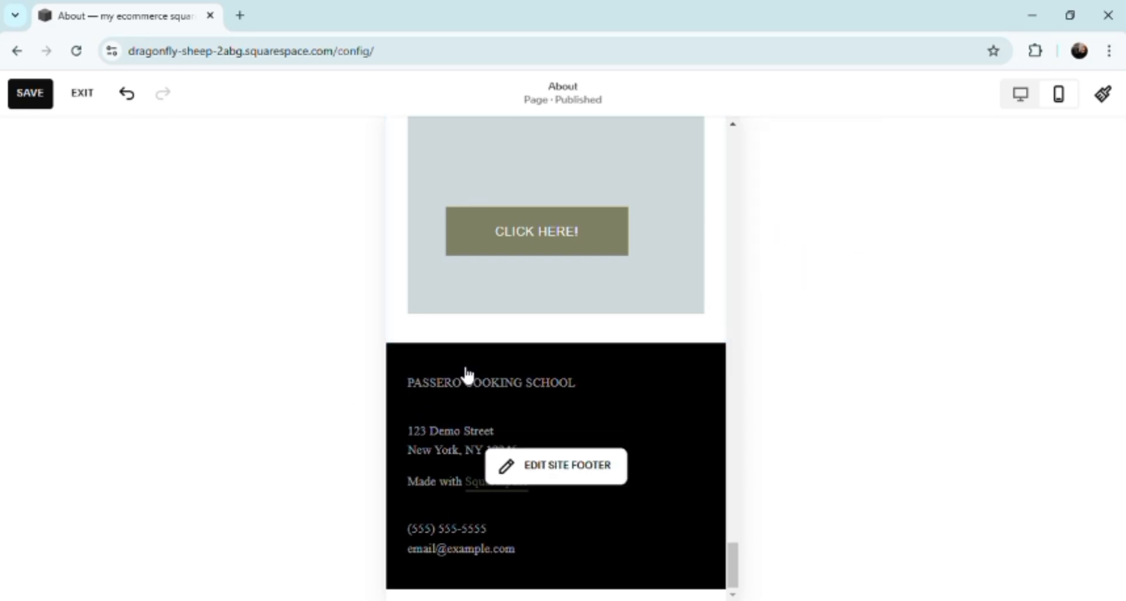
left_click(451, 397)
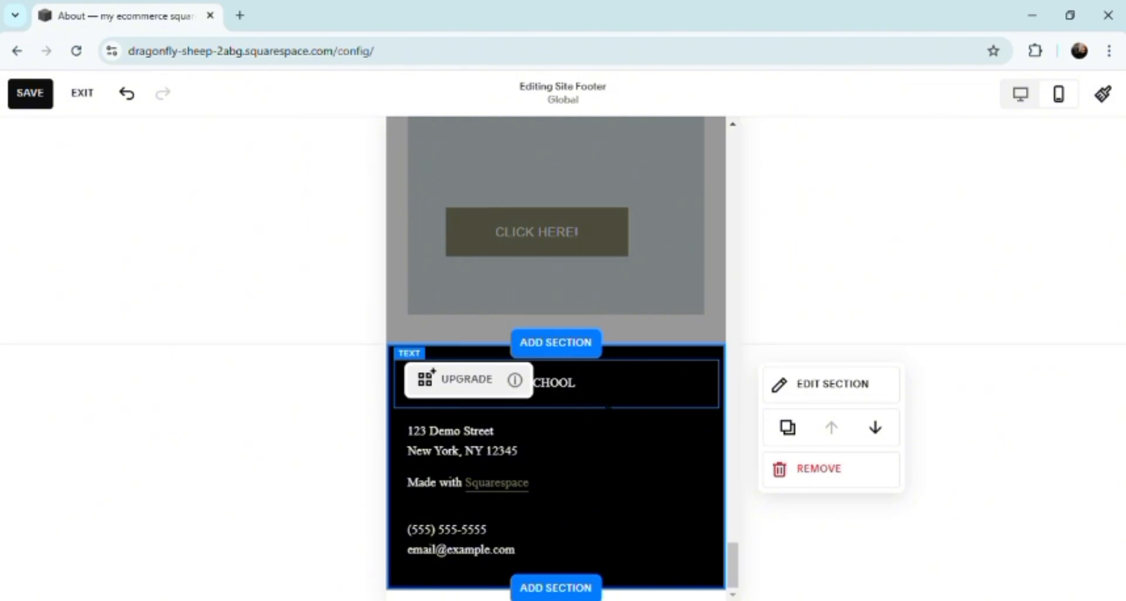
left_click(18, 191)
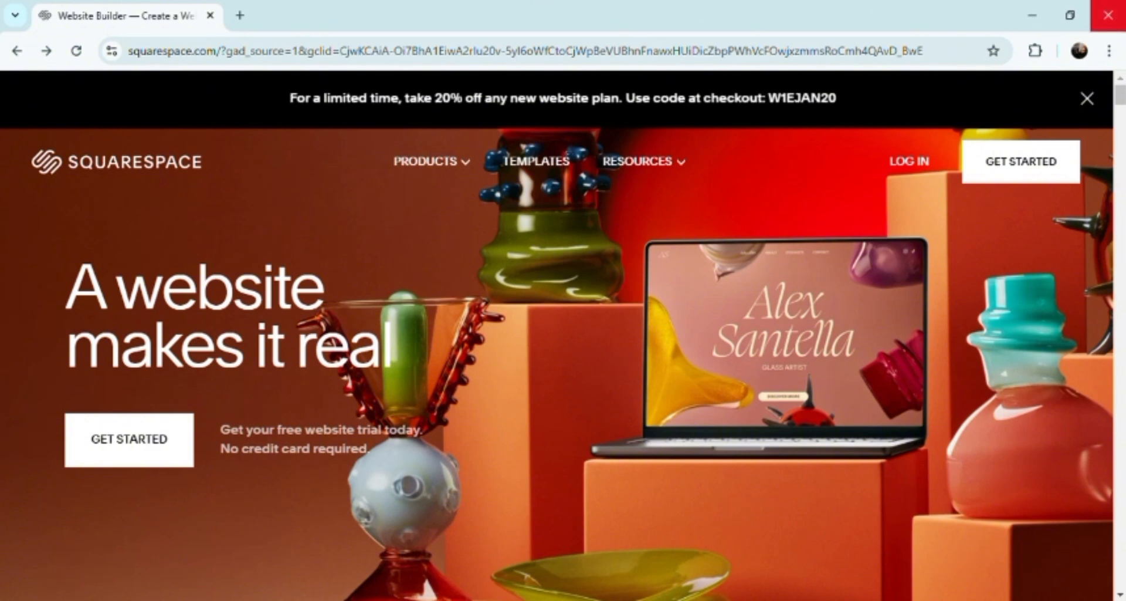
Start a new website from the Squarespace home page and choose Marketing as the site topic
left_click(1006, 175)
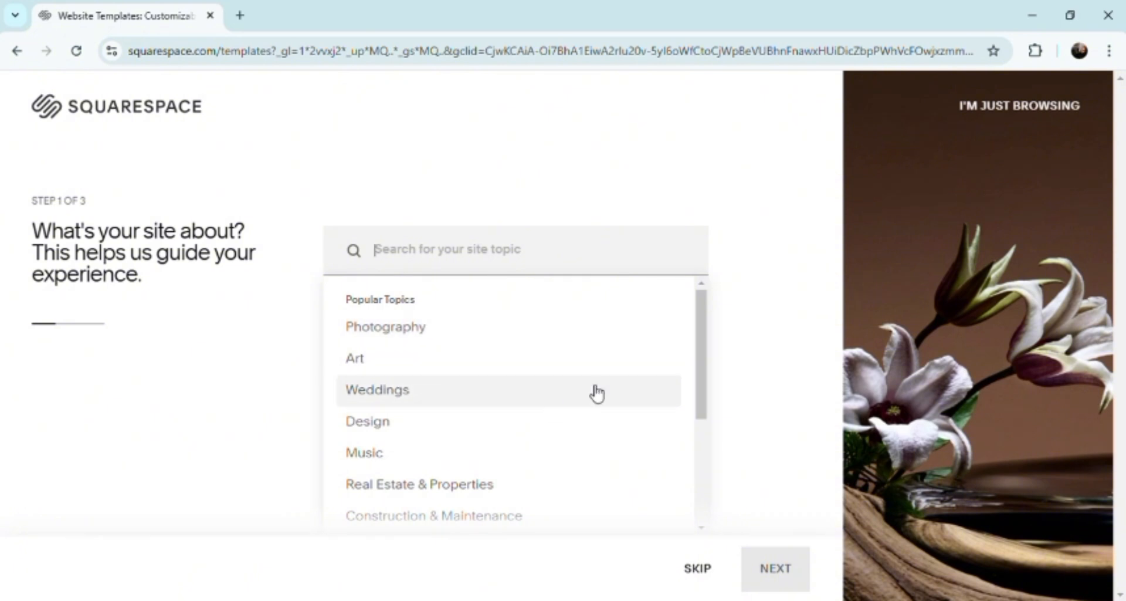
left_click_drag(702, 327, 683, 457)
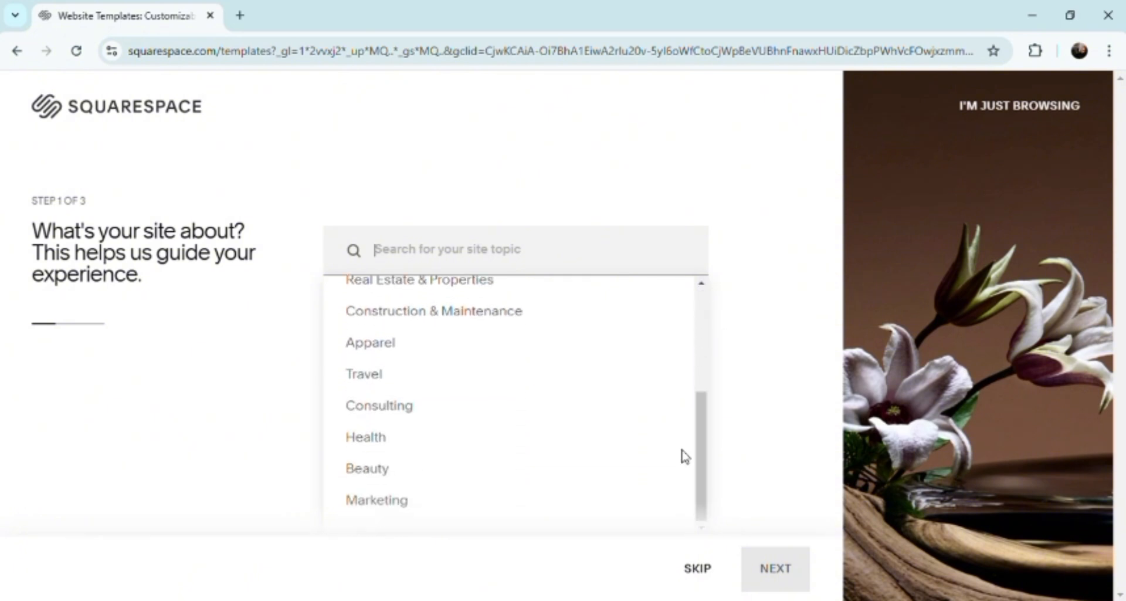
left_click(414, 508)
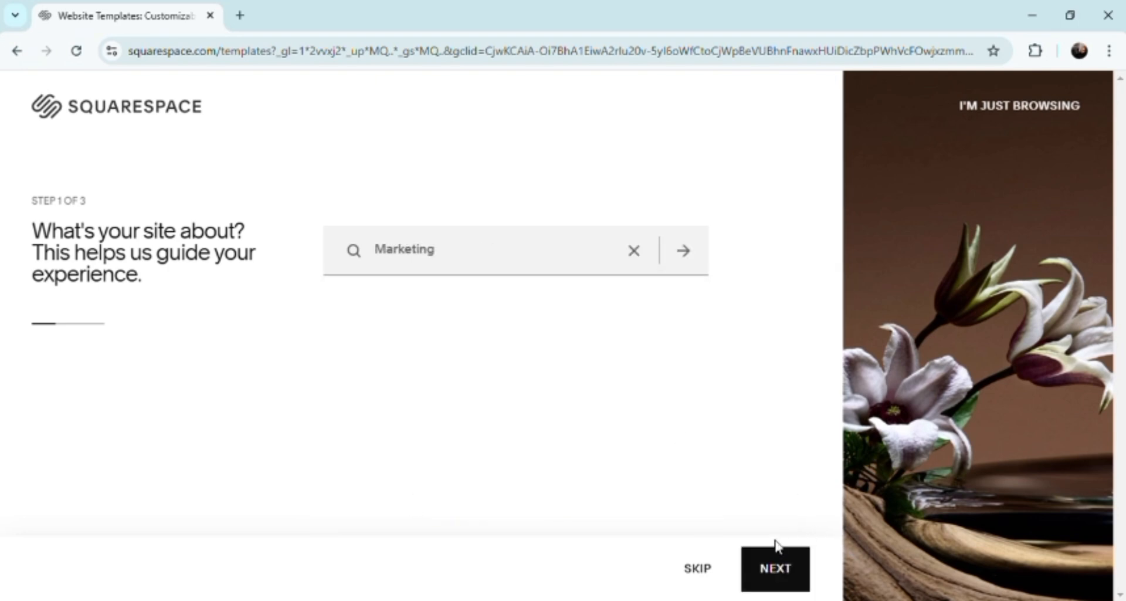
left_click(775, 568)
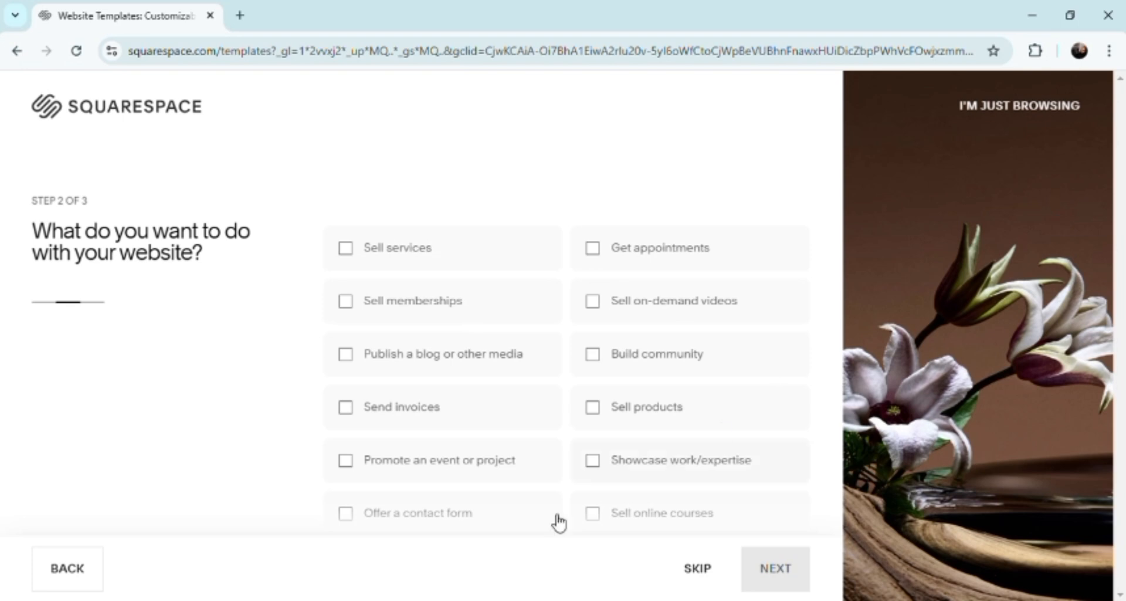
Select "Sell online courses" as the website's purpose and browse the Designer Templates
left_click(594, 516)
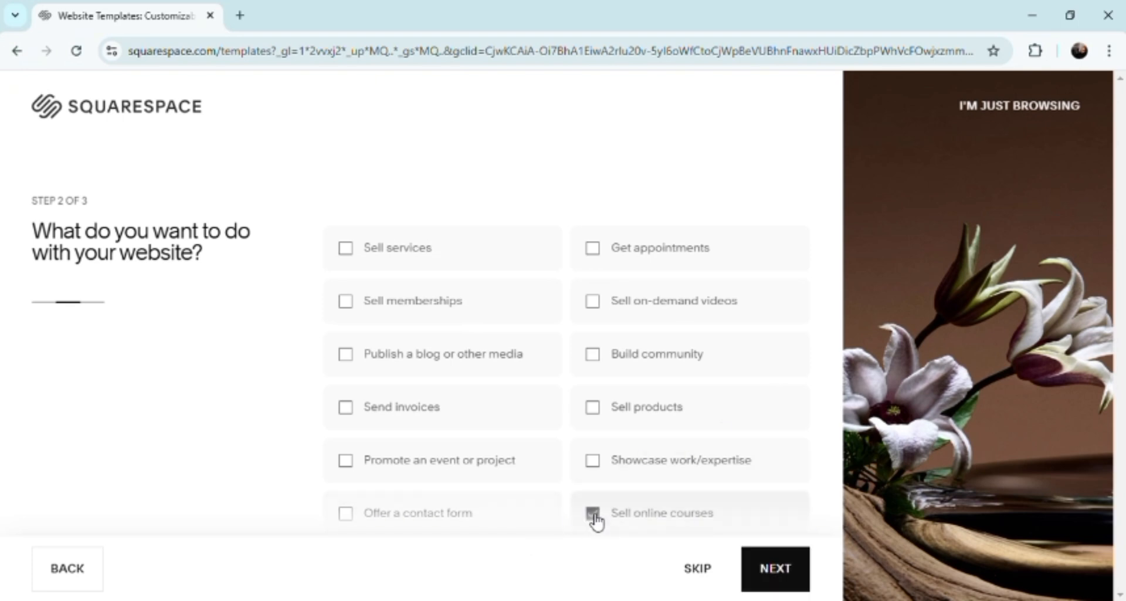
left_click(772, 579)
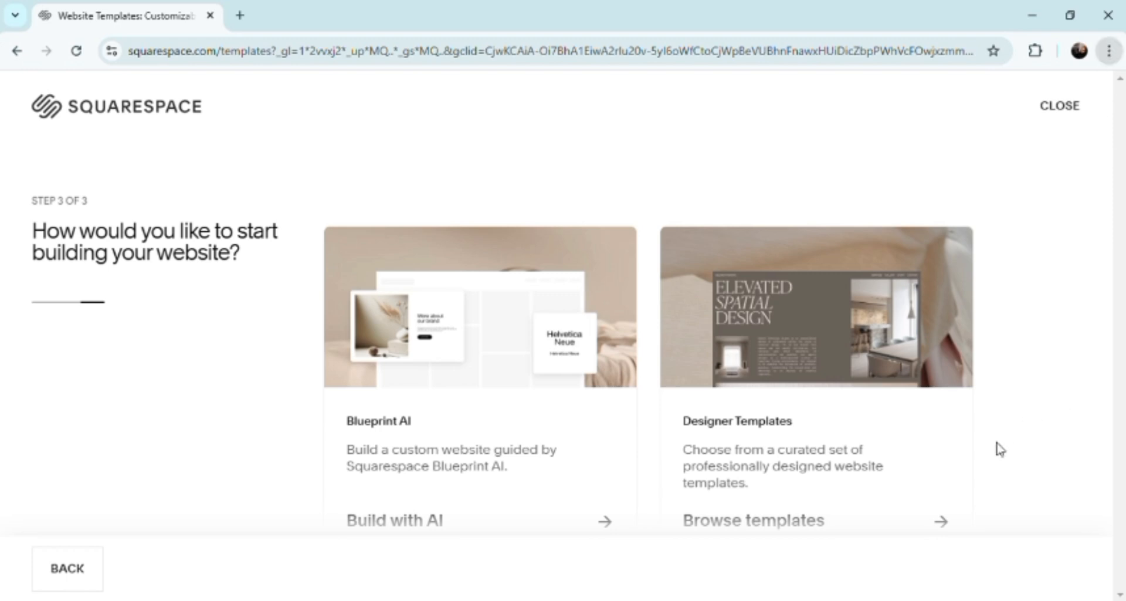
key("ctrl+minus")
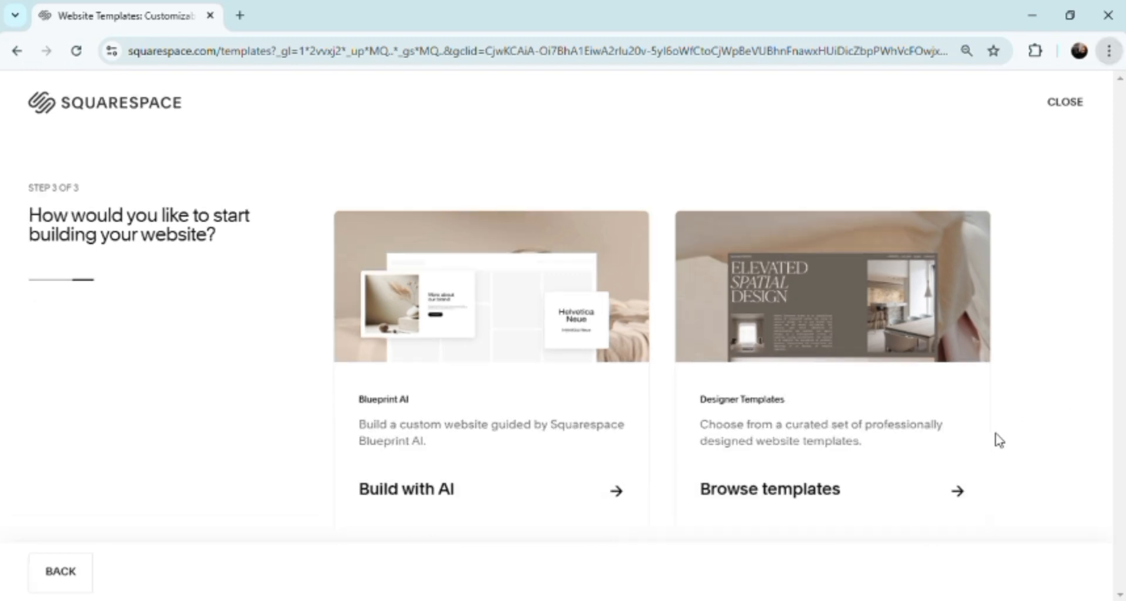
key("ctrl+minus")
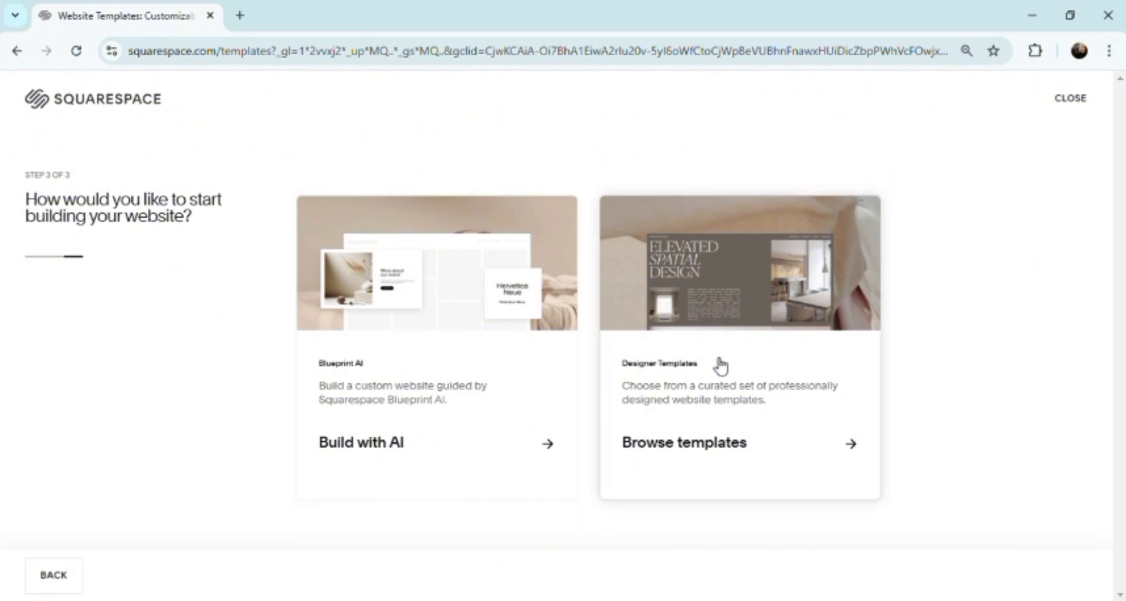
left_click(854, 460)
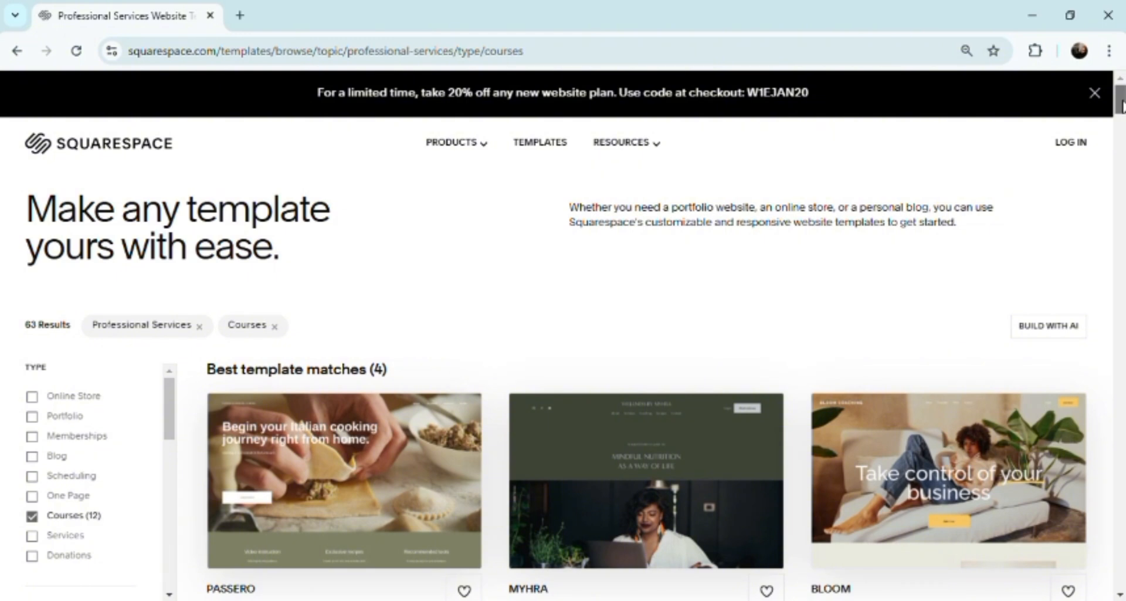
Start with the Passero template's design and continue the account creation with Google
scroll(1121, 106, "down", 5)
mouse_move(1121, 115)
left_mouse_down()
mouse_move(1121, 104)
mouse_move(1121, 113)
left_mouse_up()
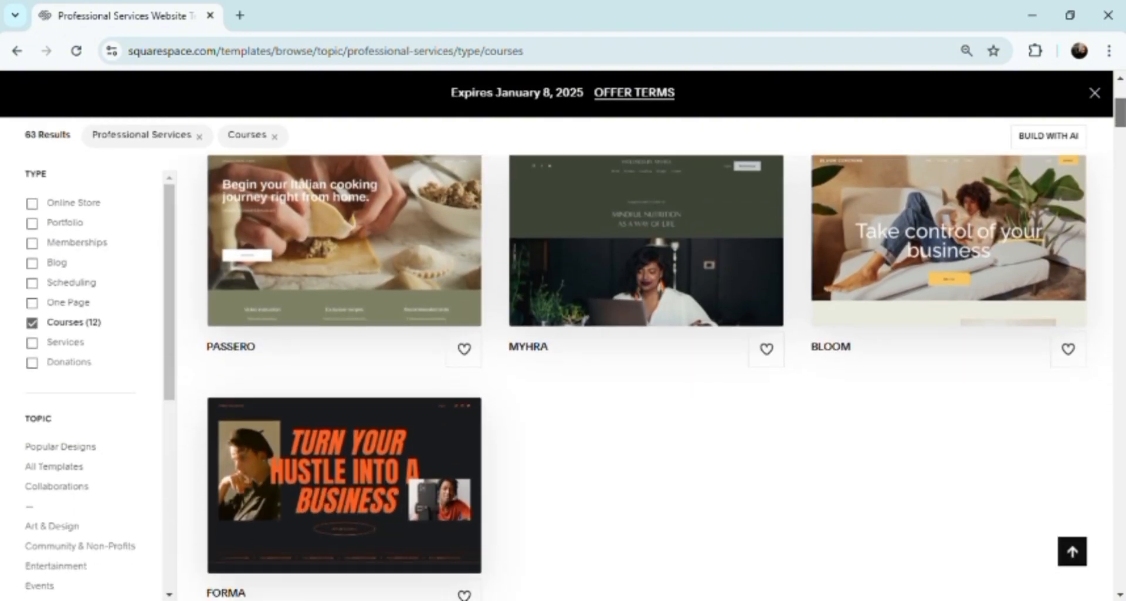
left_click(304, 291)
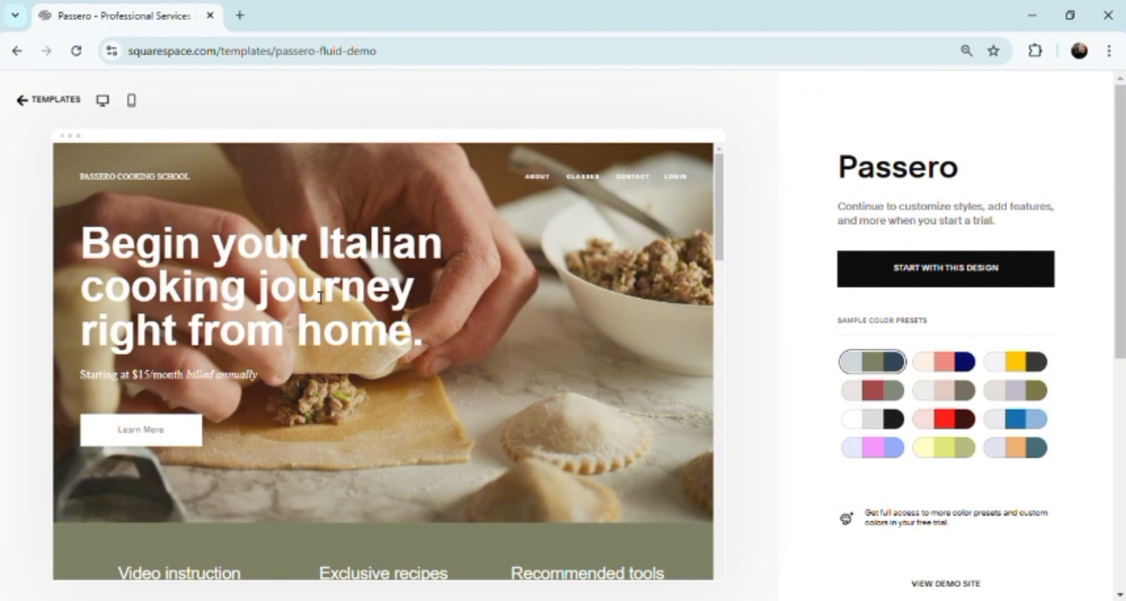
left_click(968, 269)
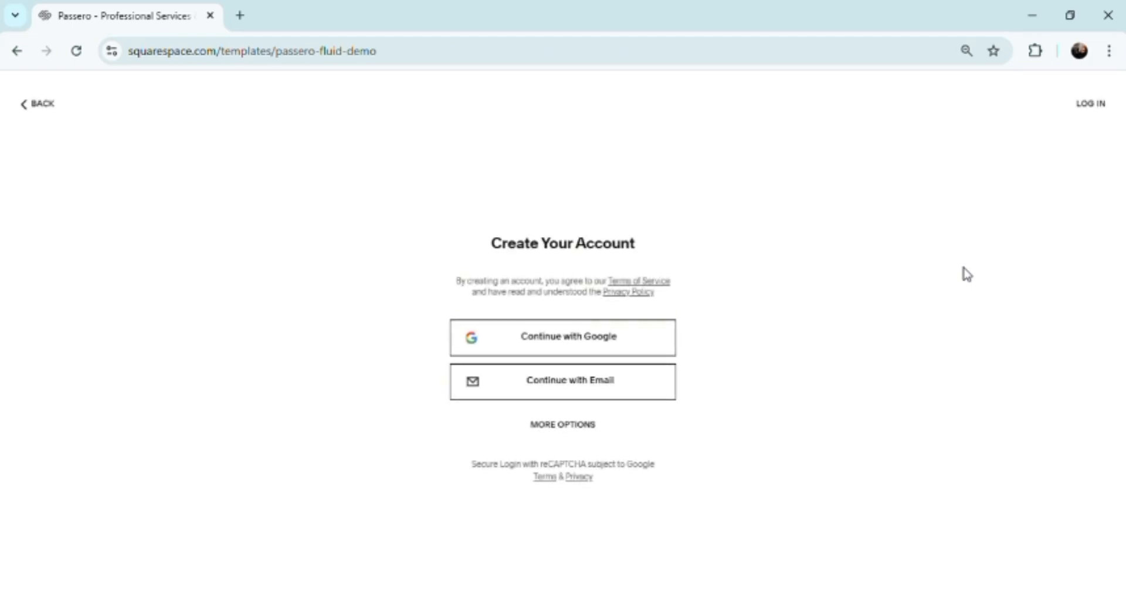
left_click(587, 342)
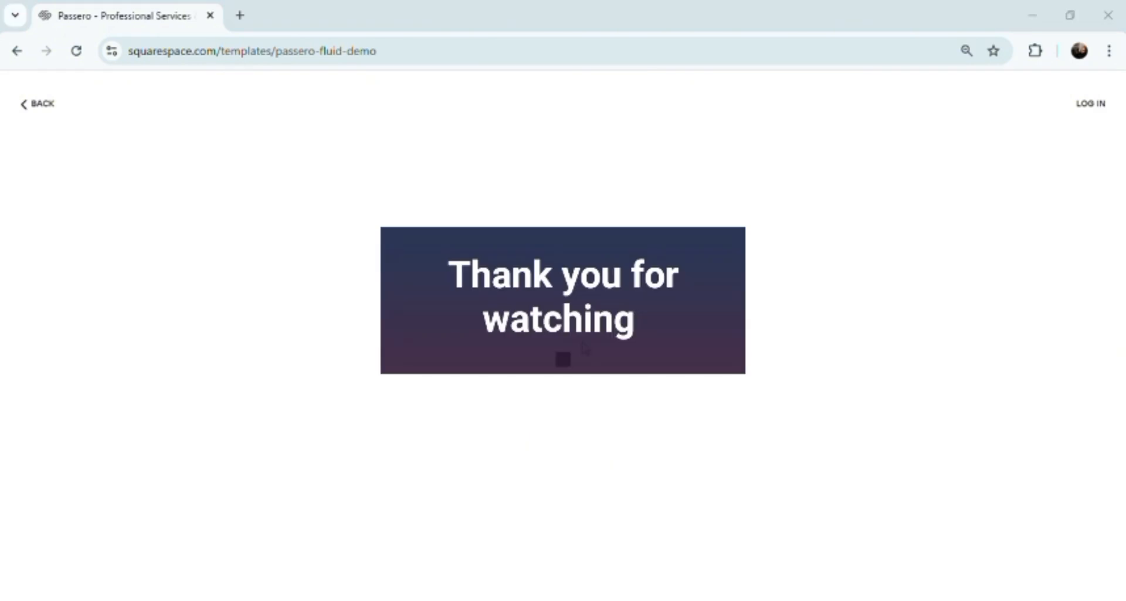